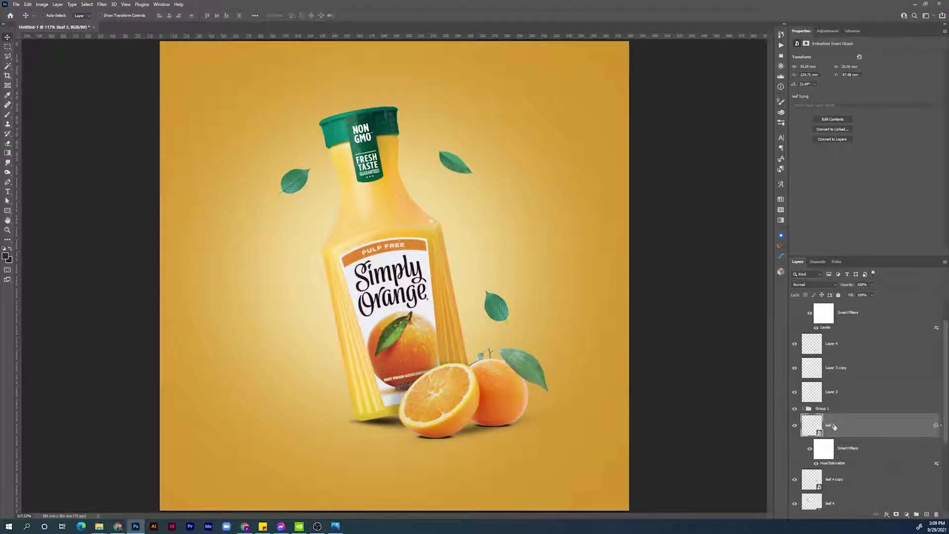
- Place juice 2.png as an embedded splash and resize it to about 98% width behind the bottle
left_click(16, 3)
left_click(54, 166)
double_click(246, 67)
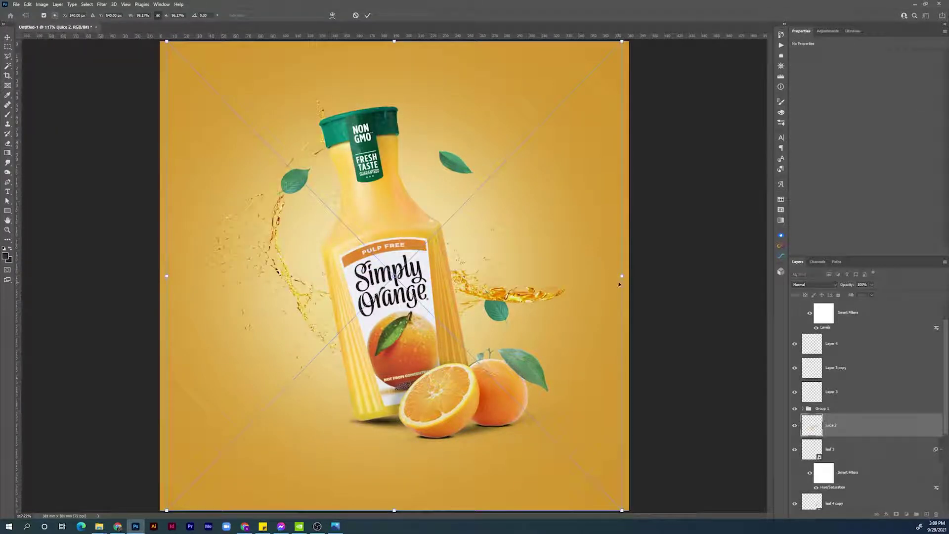
left_click_drag(621, 276, 647, 275)
left_click_drag(585, 294, 602, 288)
left_click_drag(665, 270, 639, 271)
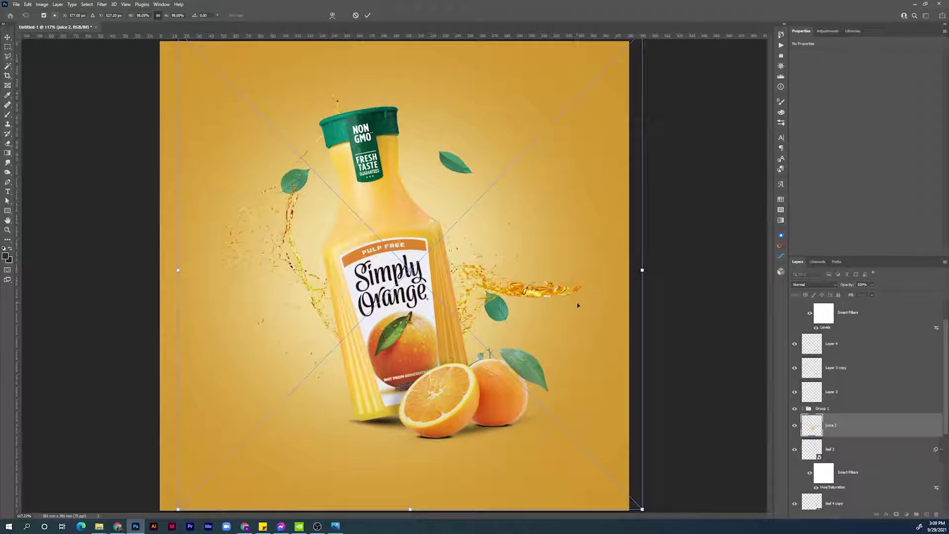
key("Return")
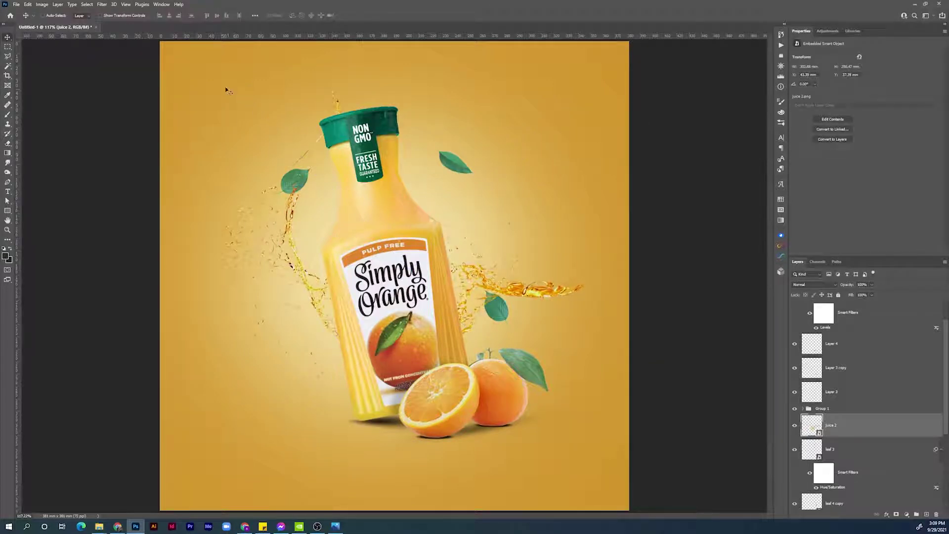
- Place juice .png as an embedded splash, widened slightly and nudged right
left_click(16, 4)
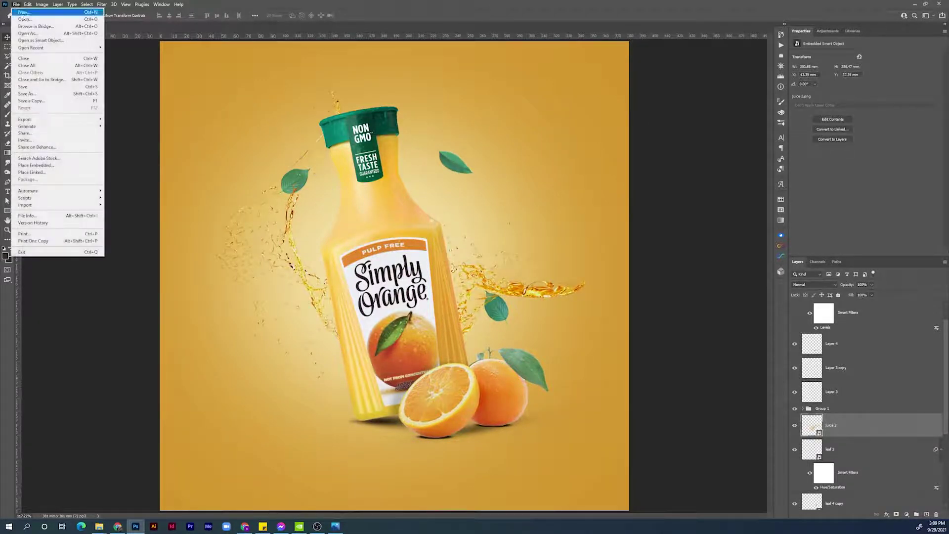
left_click(66, 166)
double_click(206, 59)
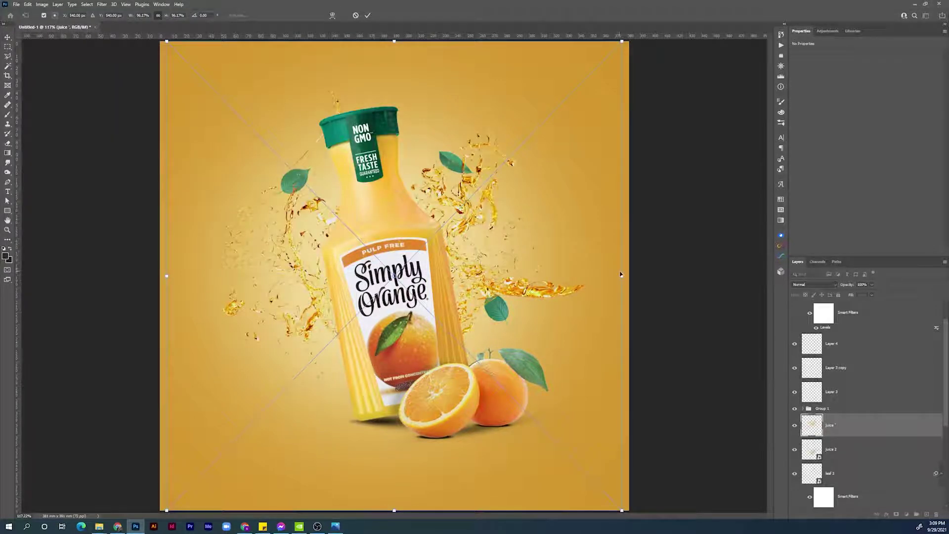
left_click_drag(622, 275, 634, 276)
left_click_drag(571, 281, 577, 281)
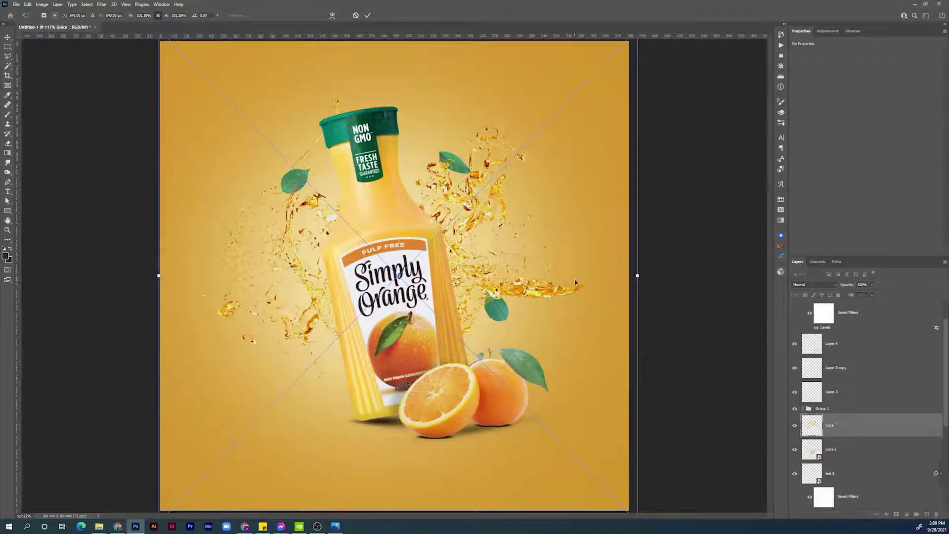
key("Return")
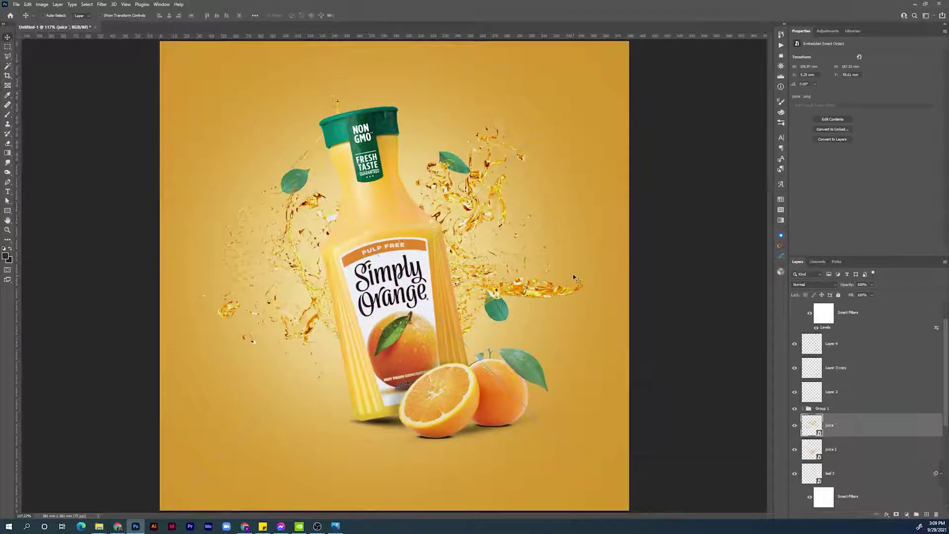
key("ctrl")
- Move the upper leaf (leaf 3) up-left and the left leaf slightly down-left
left_click_drag(502, 315, 504, 315)
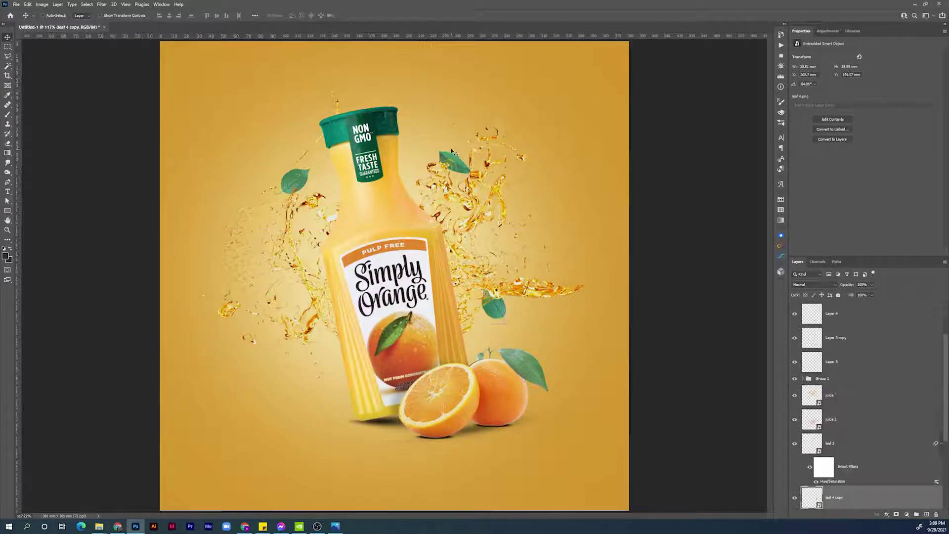
left_click(443, 157, "ctrl")
left_click_drag(443, 157, 428, 151)
left_click_drag(294, 178, 287, 186)
scroll(944, 377, "down", 2)
left_click_drag(944, 377, 945, 394)
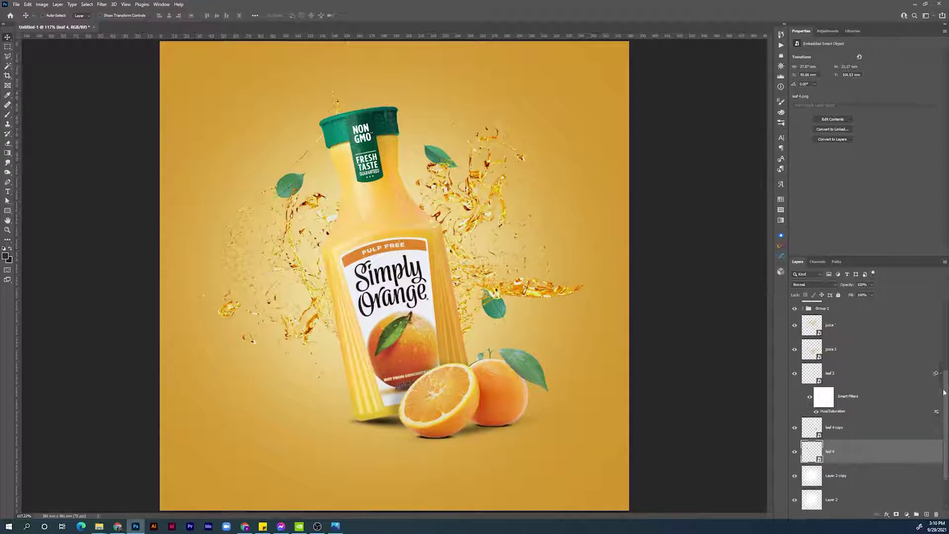
scroll(844, 416, "up", 3)
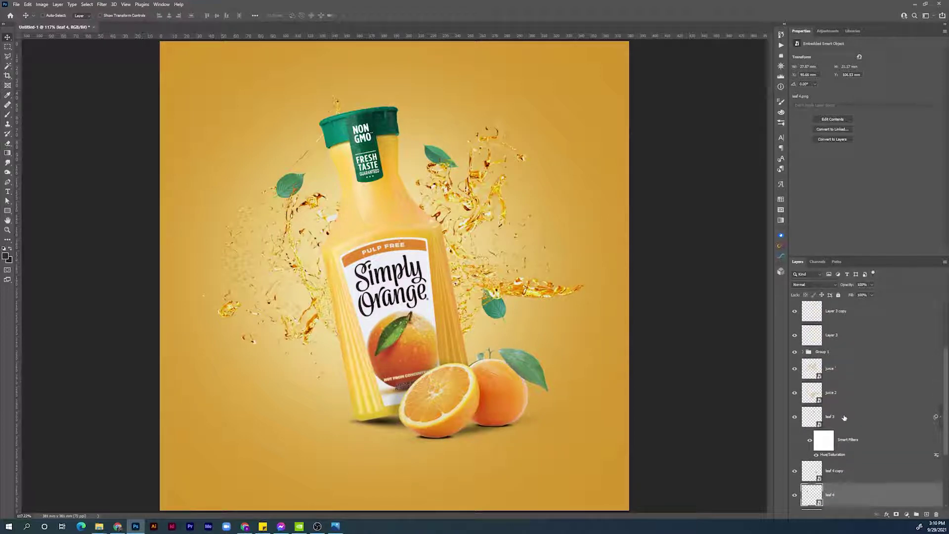
left_click(841, 418)
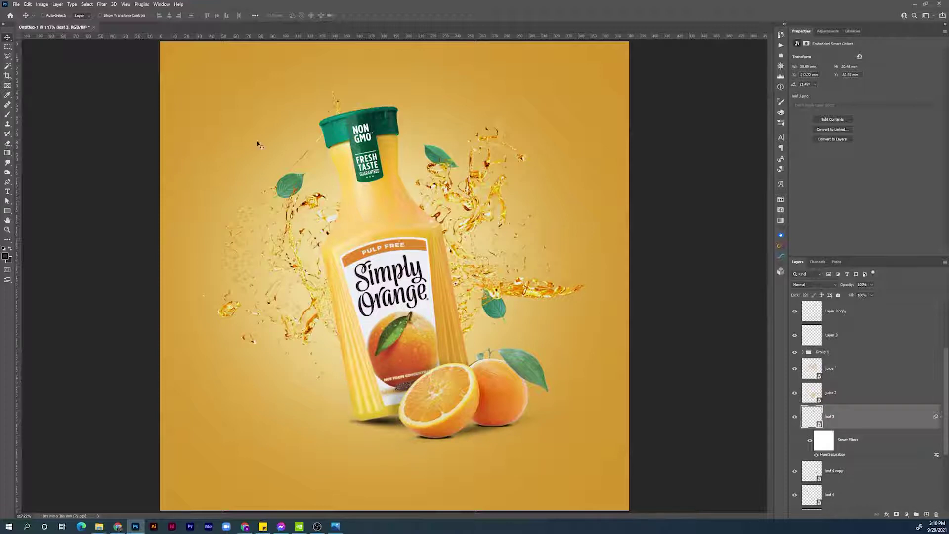
- Place orange back.png embedded and scale it to about 33% behind the bottle's left side
left_click(19, 5)
left_click(50, 164)
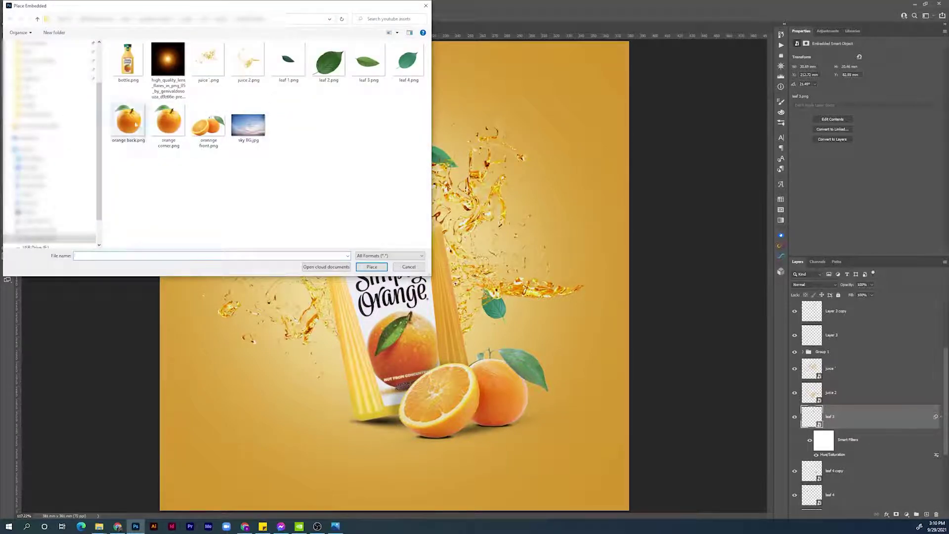
double_click(140, 125)
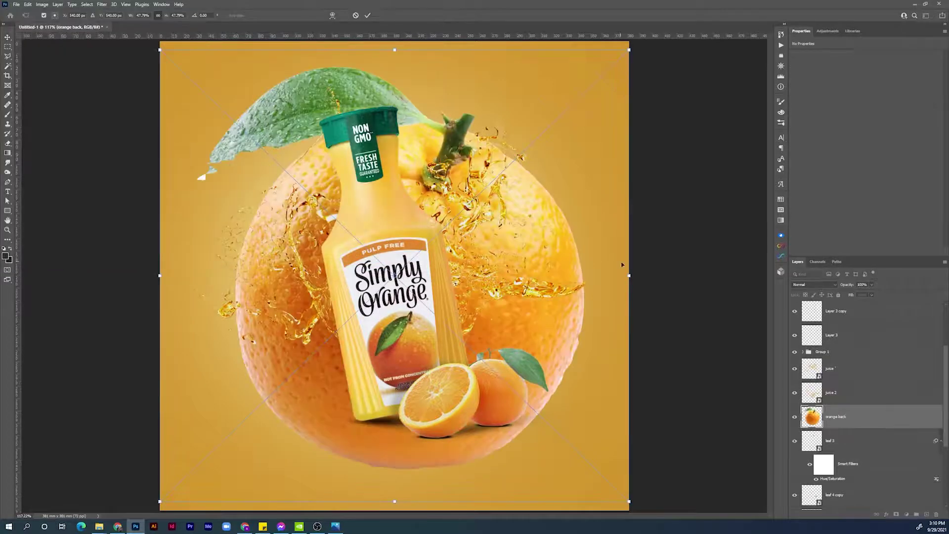
left_click_drag(631, 275, 337, 255)
key("Return")
scroll(855, 361, "down", 2)
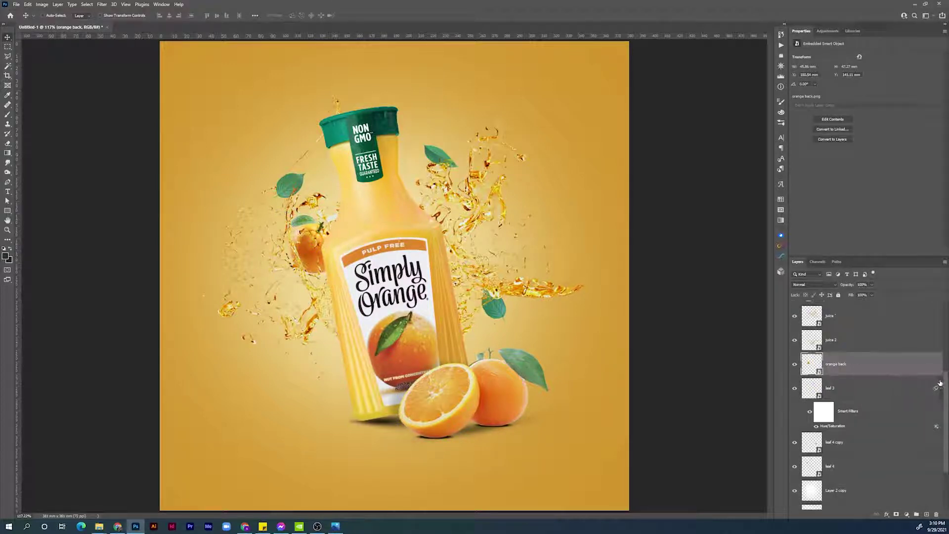
scroll(945, 383, "down", 3)
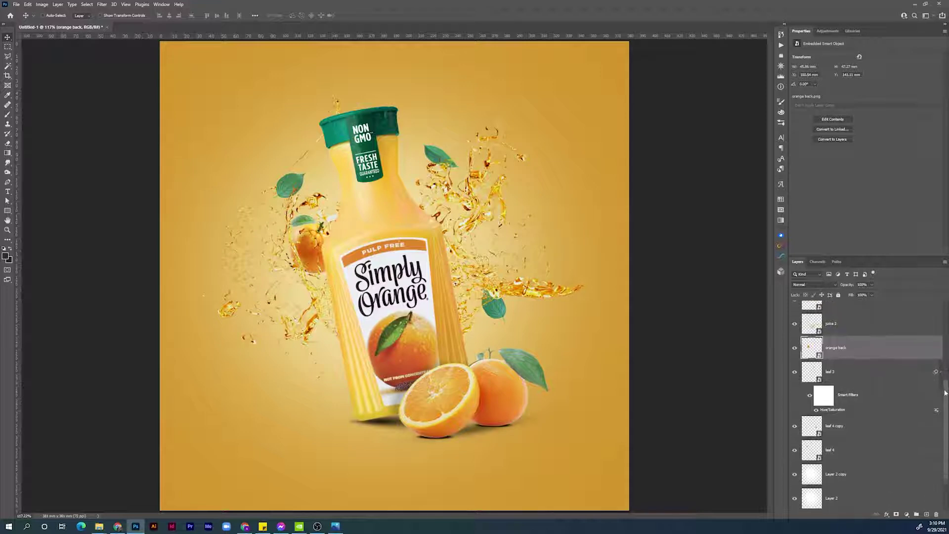
- Place sky BG.jpg above Color Fill 1 and enlarge it to fill the upper background
left_click(874, 475)
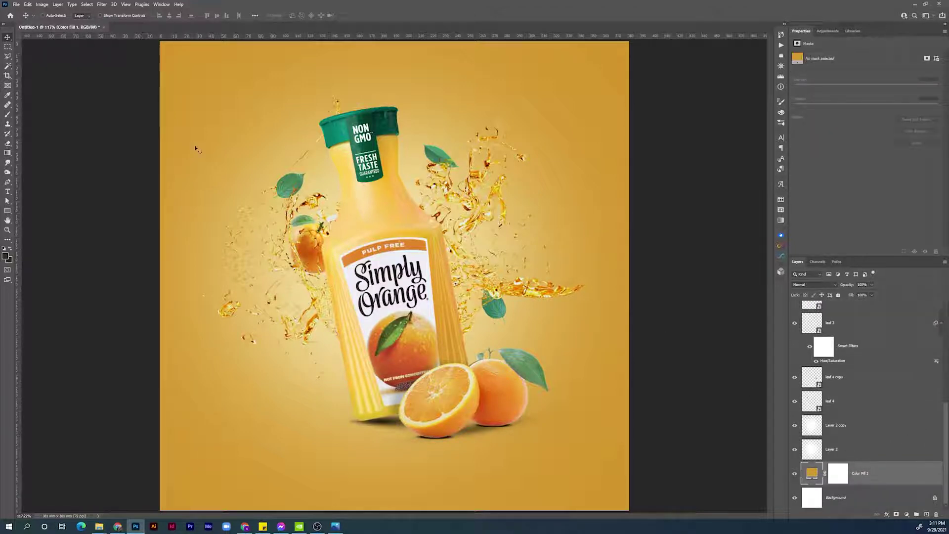
left_click(15, 4)
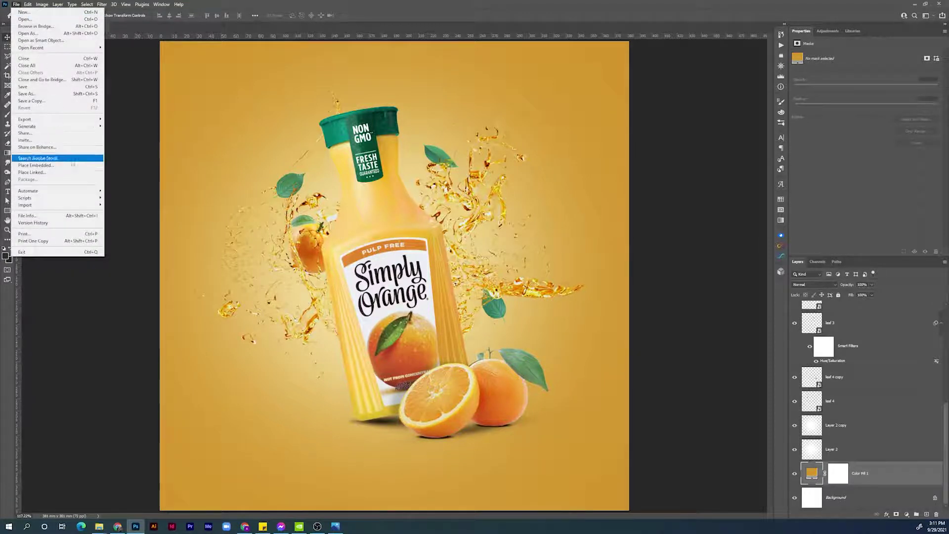
left_click(40, 163)
left_click(248, 127)
key("Return")
left_click_drag(629, 275, 603, 229)
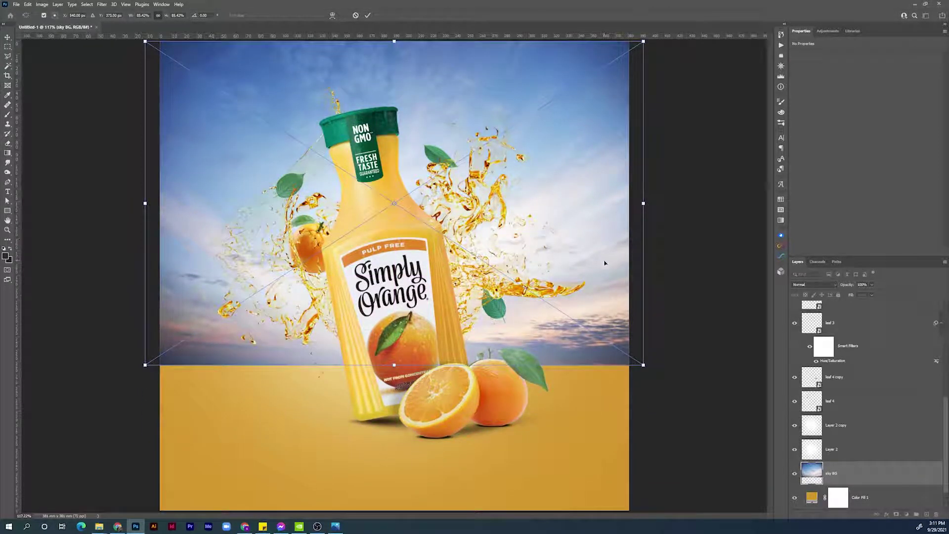
key("Return")
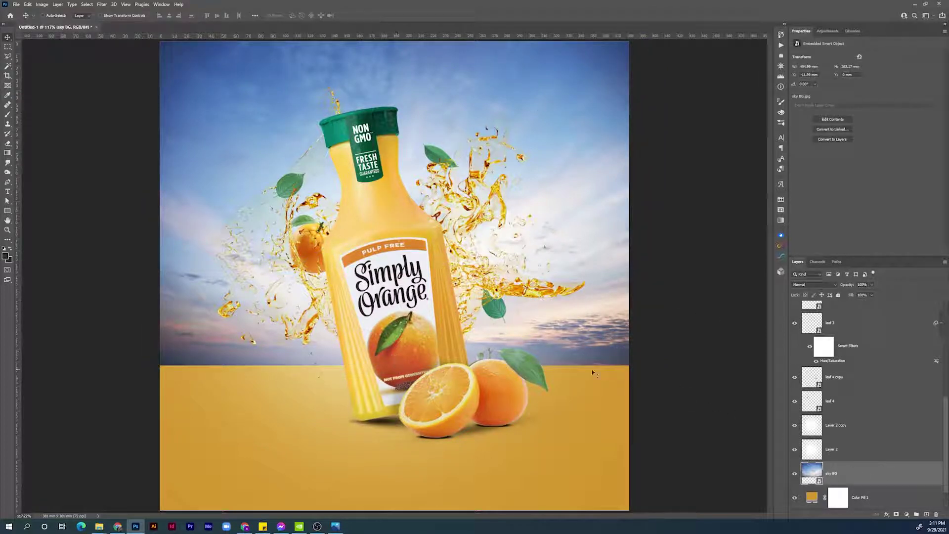
- Mask the sky BG layer with an upward black-to-white gradient so it fades toward the bottom
left_click(896, 515)
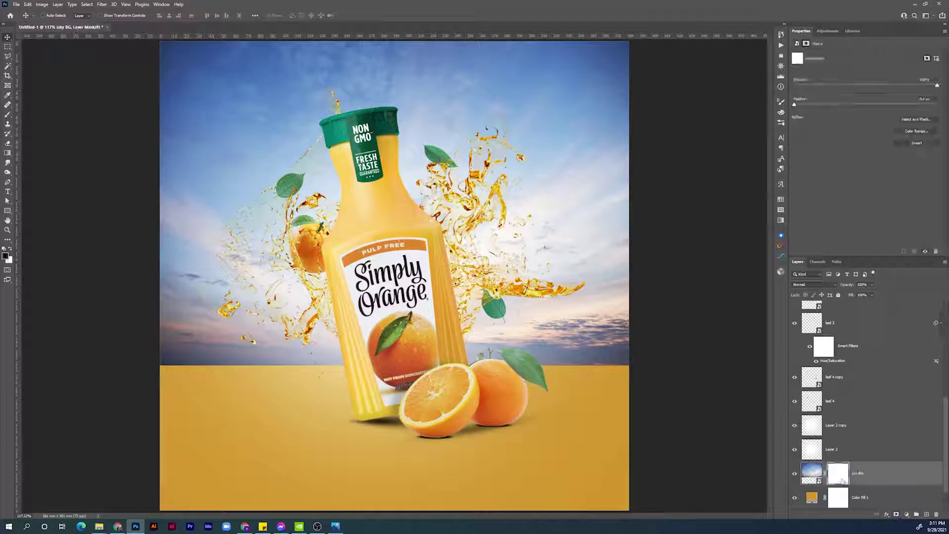
key("g")
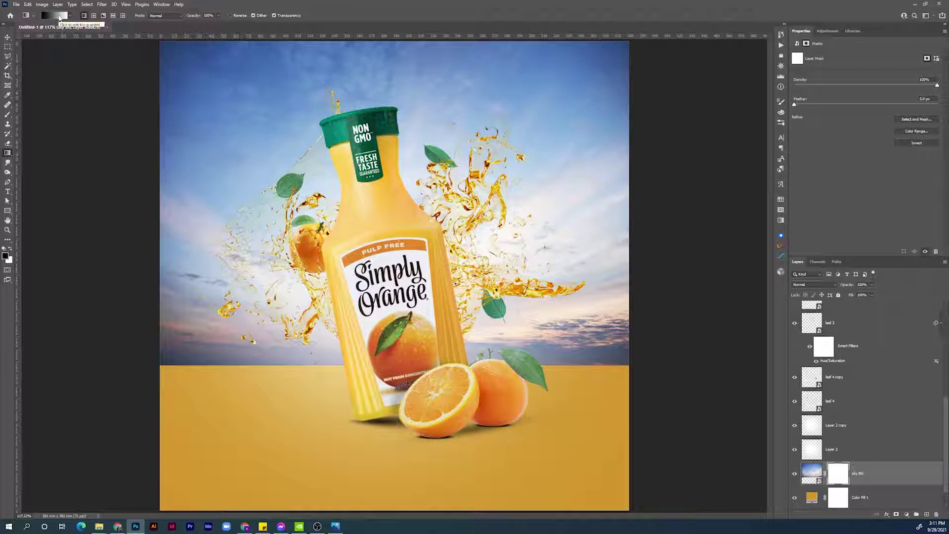
key("i")
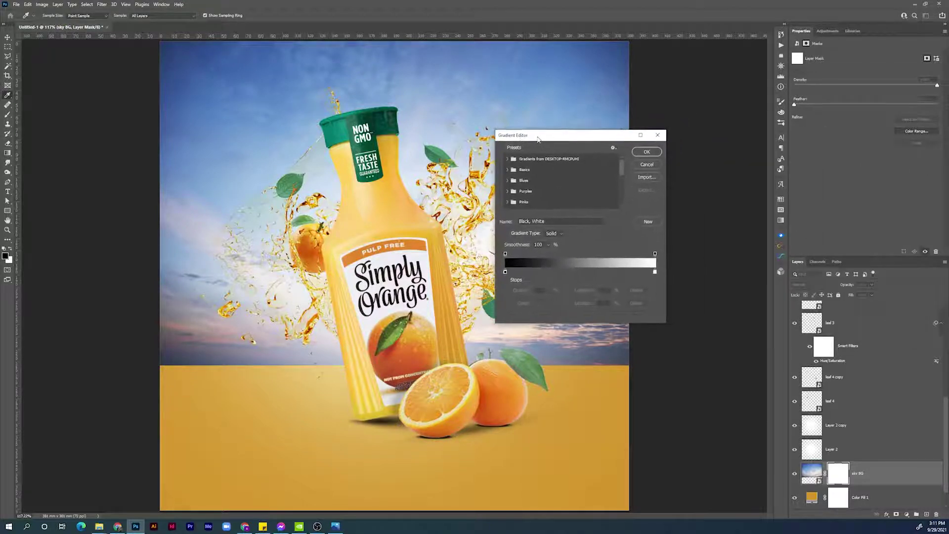
left_click(516, 170)
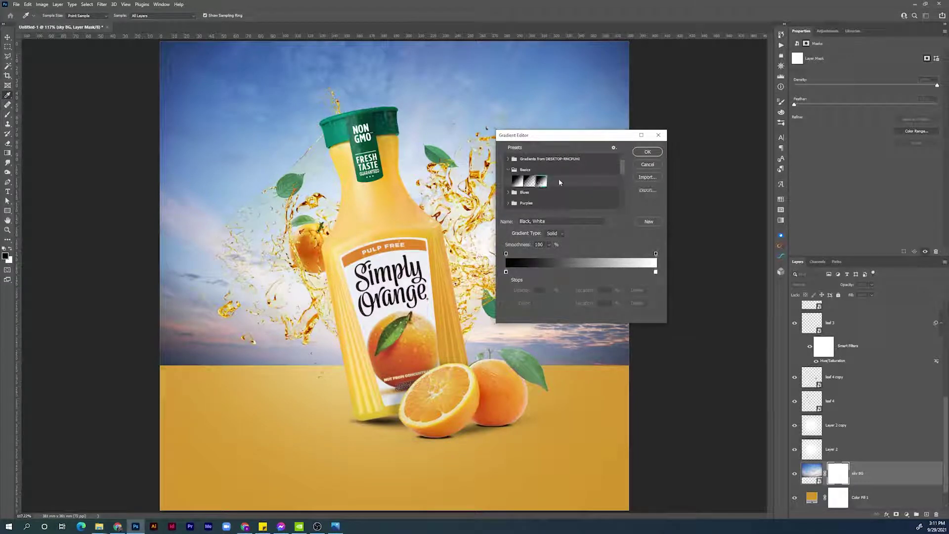
left_click(647, 152)
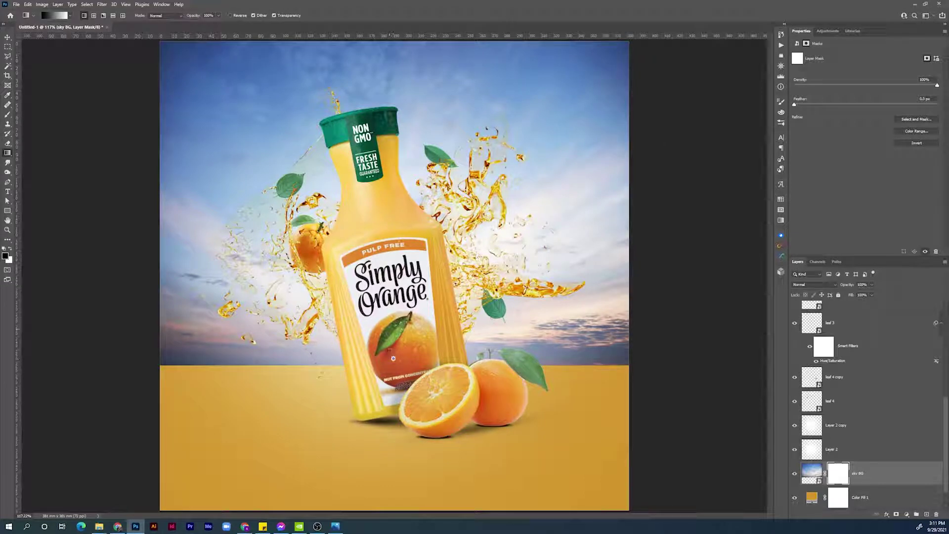
left_click_drag(393, 358, 385, 118)
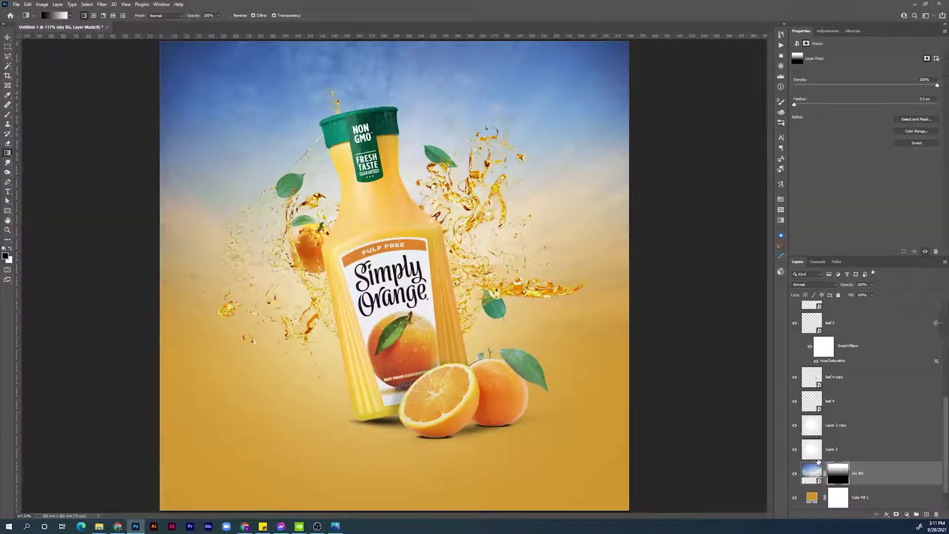
- Set the sky BG layer's blend mode to Soft Light
left_click(825, 285)
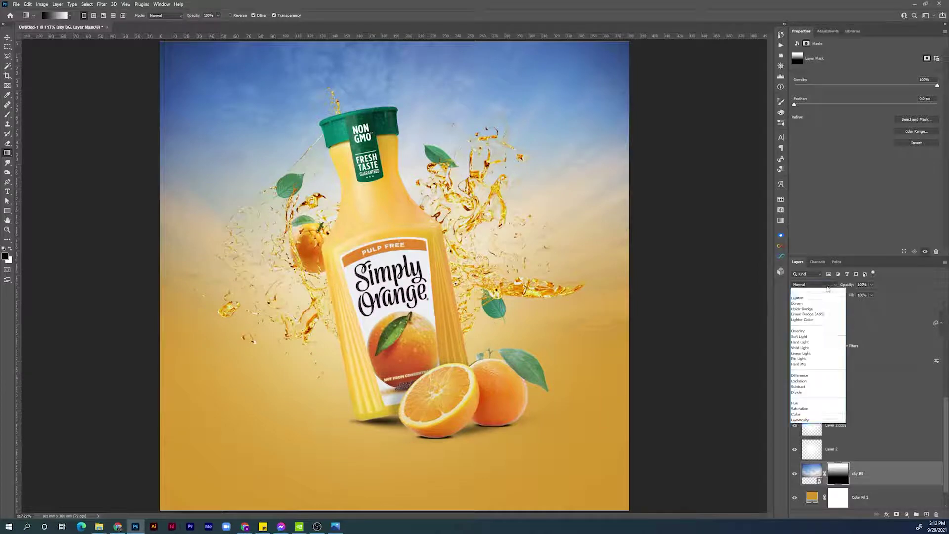
left_click(809, 380)
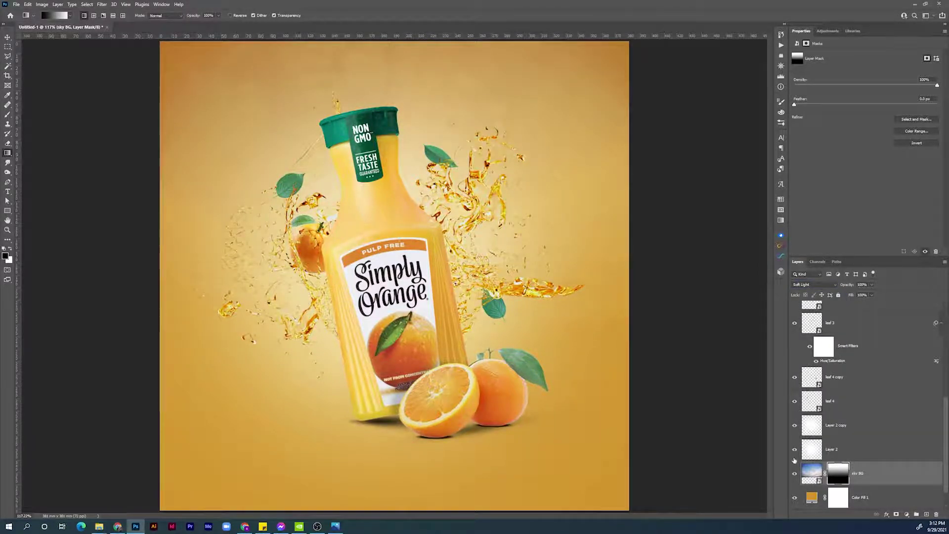
left_click(794, 475)
left_click(794, 475)
- Place orange corner.png, shrinking and tilting it into the top-right corner
key("alt+]")
key("alt+]")
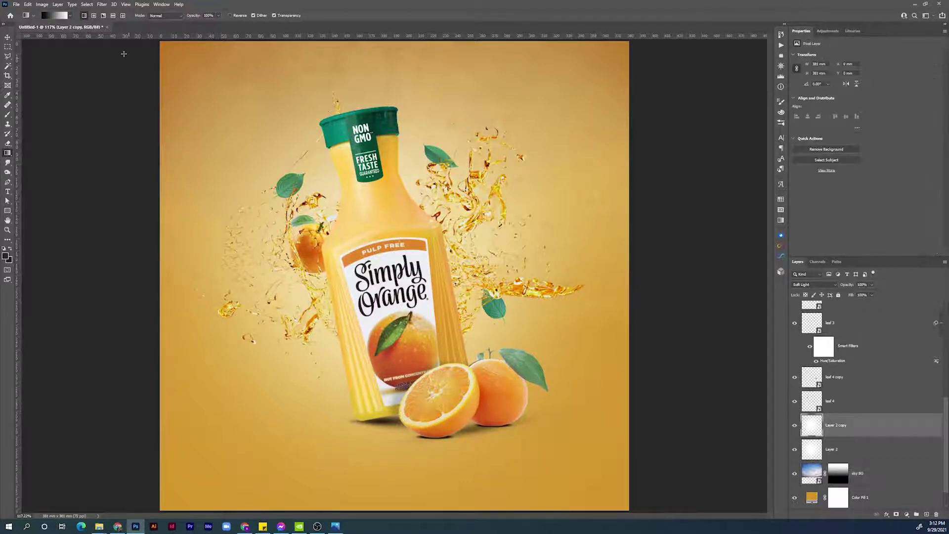
left_click(16, 5)
left_click(50, 165)
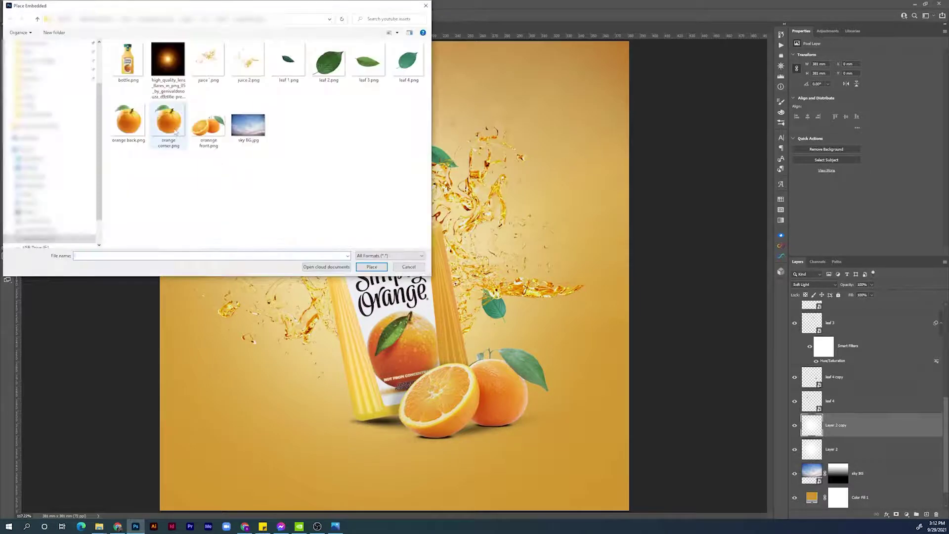
double_click(169, 121)
left_click_drag(627, 276, 500, 275)
left_click_drag(514, 385, 538, 353)
left_click_drag(435, 326, 628, 145)
left_click_drag(720, 157, 694, 138)
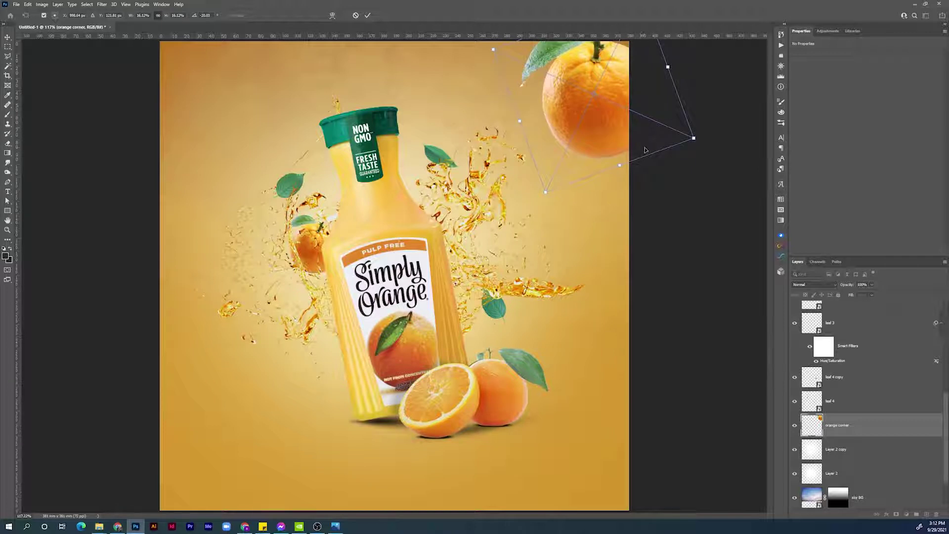
key("Return")
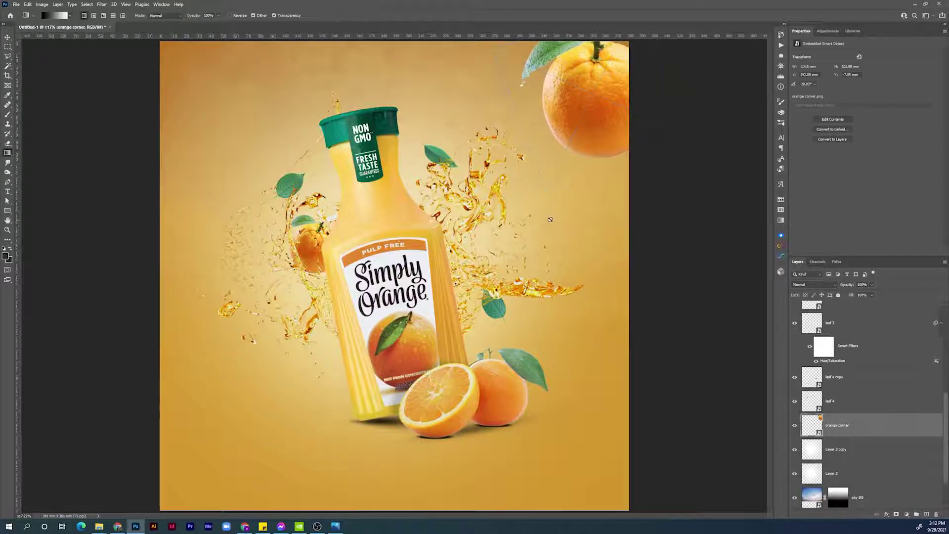
- Apply a 5.6-pixel Gaussian Blur smart filter to the corner orange
left_click(102, 5)
left_click(104, 6)
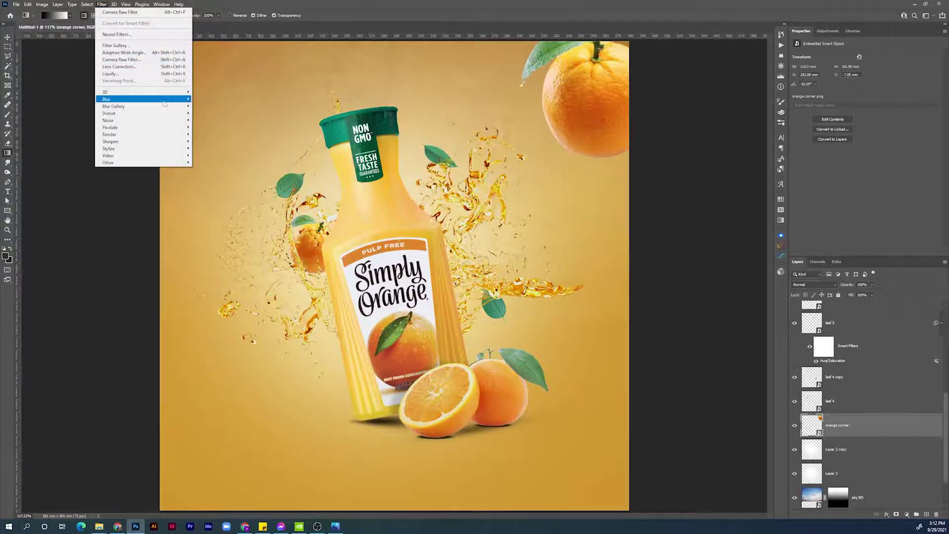
mouse_move(149, 99)
left_click(212, 127)
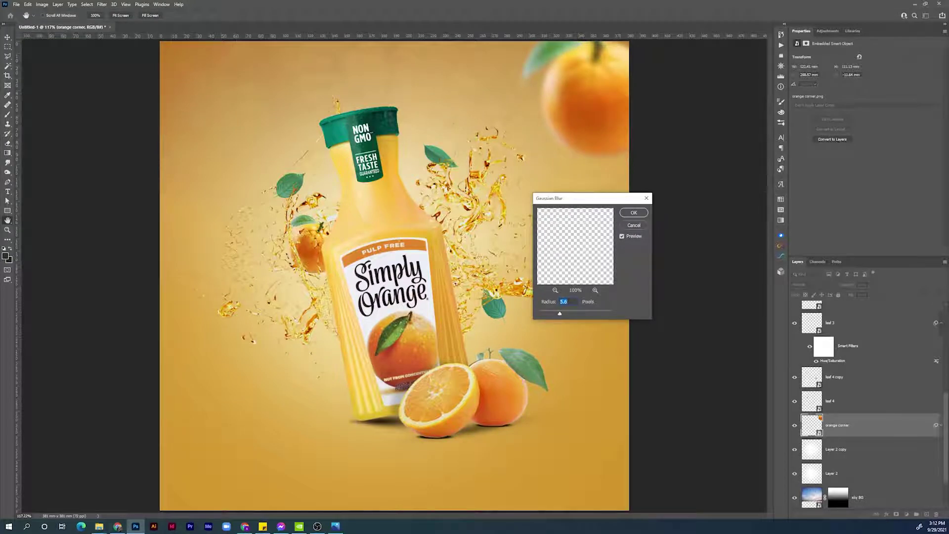
left_click(633, 214)
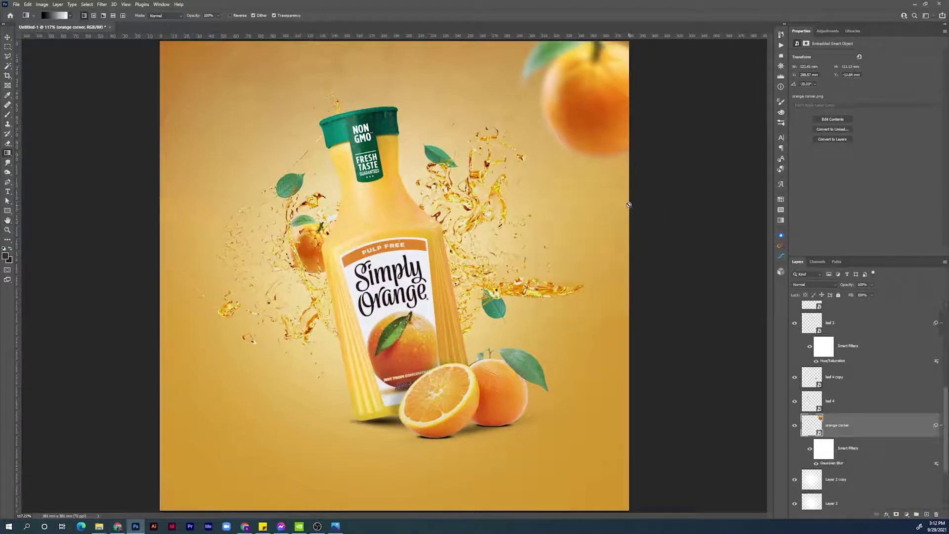
- Enlarge the blurred corner orange slightly with Free Transform
key("ctrl+t")
left_click_drag(692, 137, 714, 147)
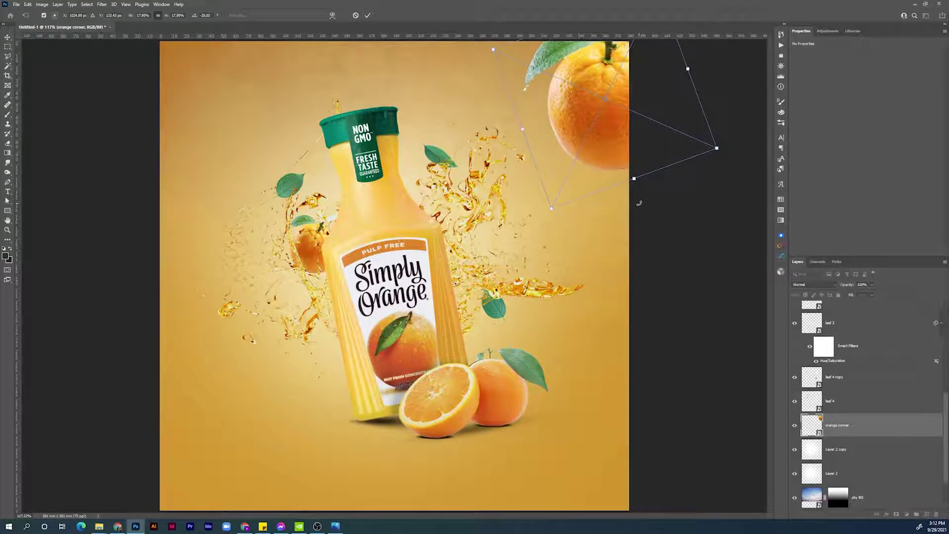
key("Return")
key("g")
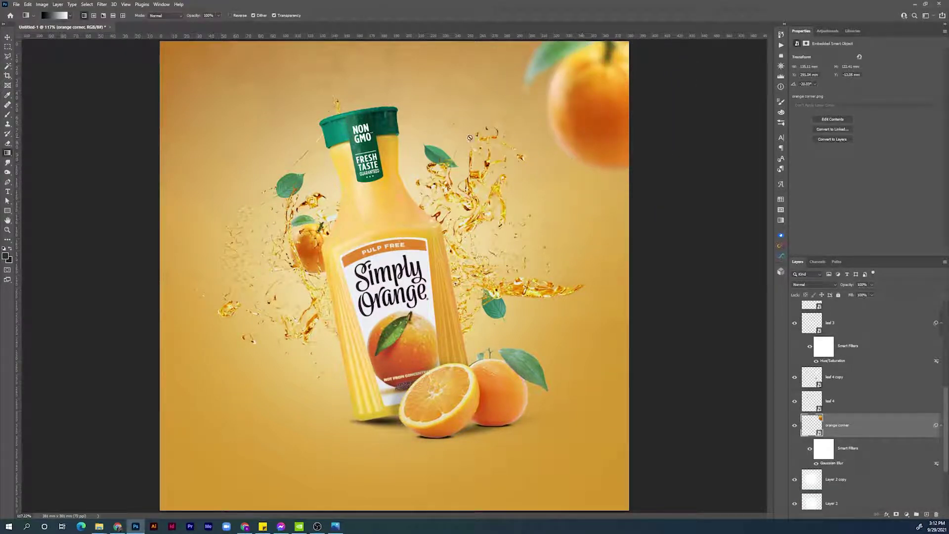
- Place leaf 1.png embedded and move it to the bottom-left corner
left_click(16, 5)
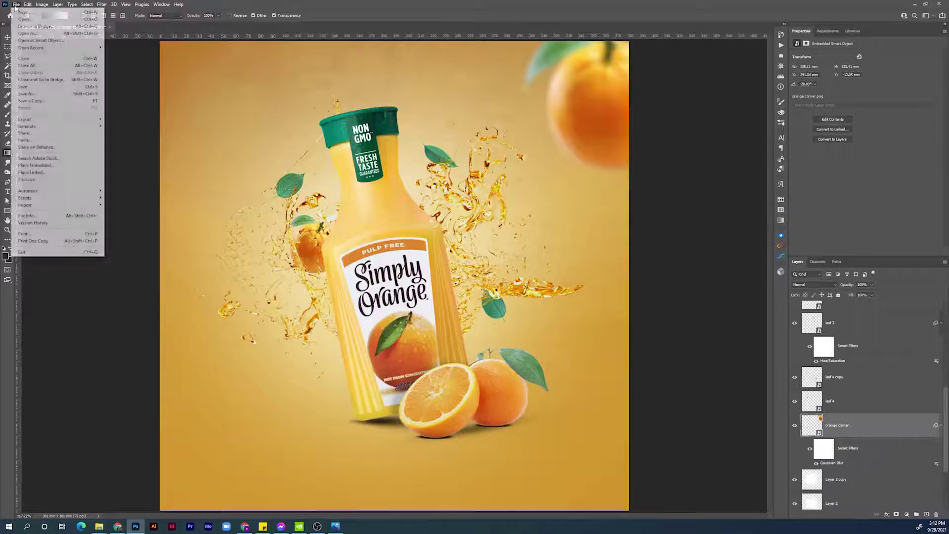
left_click(132, 159)
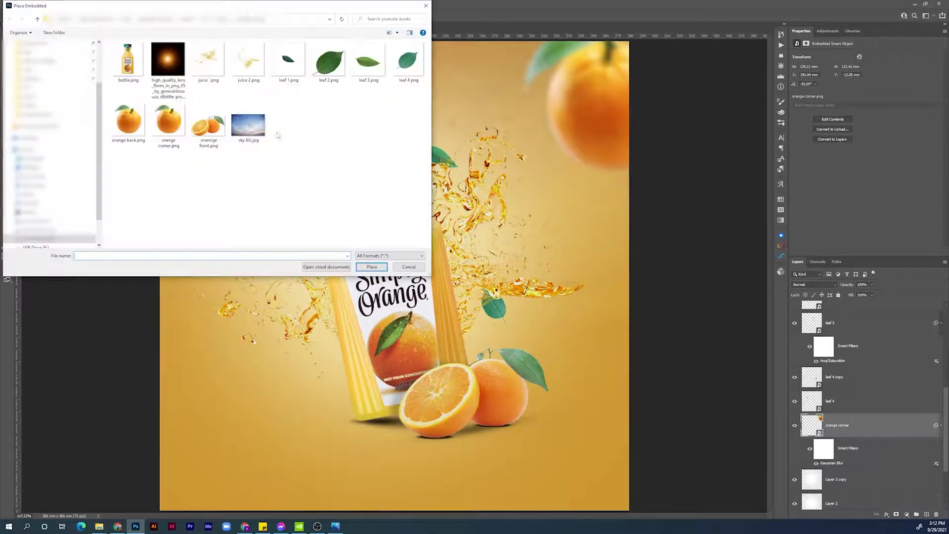
double_click(292, 73)
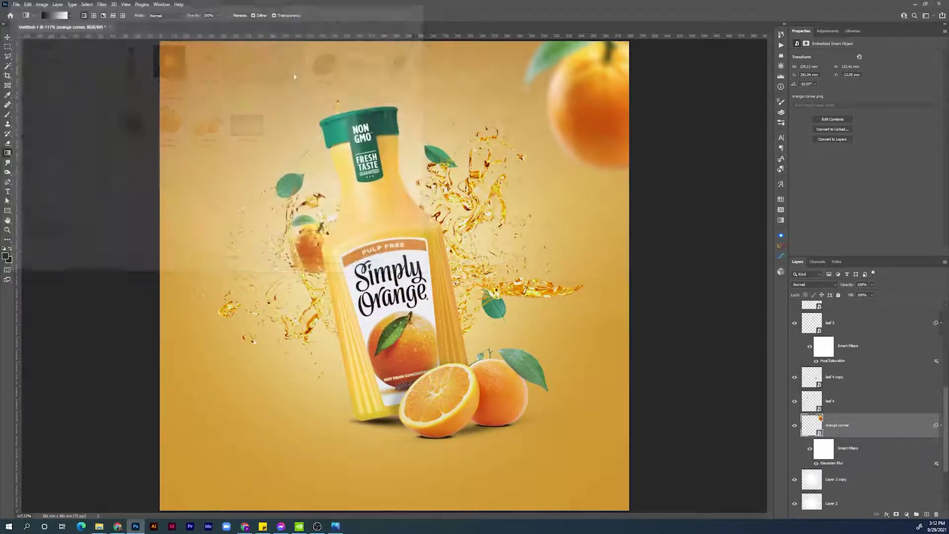
left_click_drag(445, 226, 251, 417)
key("Return")
key("g")
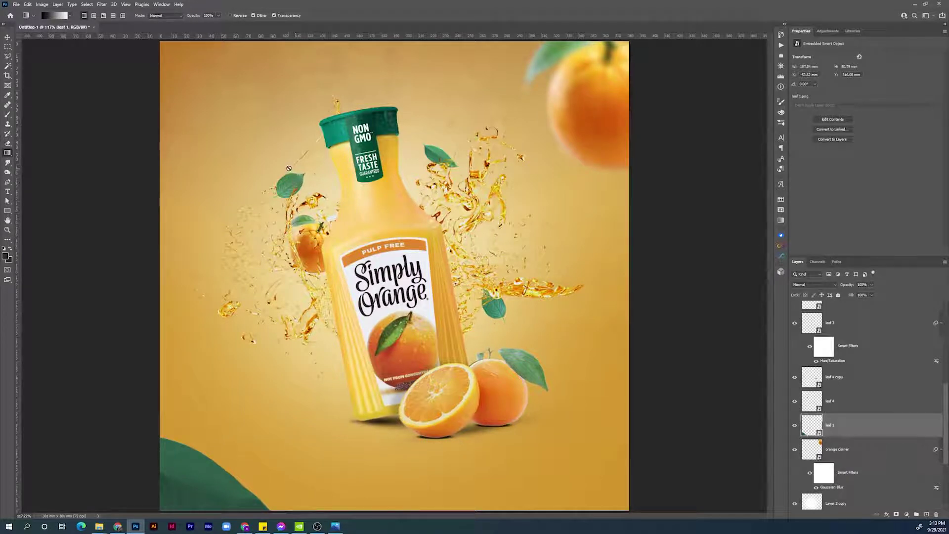
- Blur leaf 1 with a 5.6-pixel Gaussian Blur smart filter
left_click(102, 4)
mouse_move(165, 102)
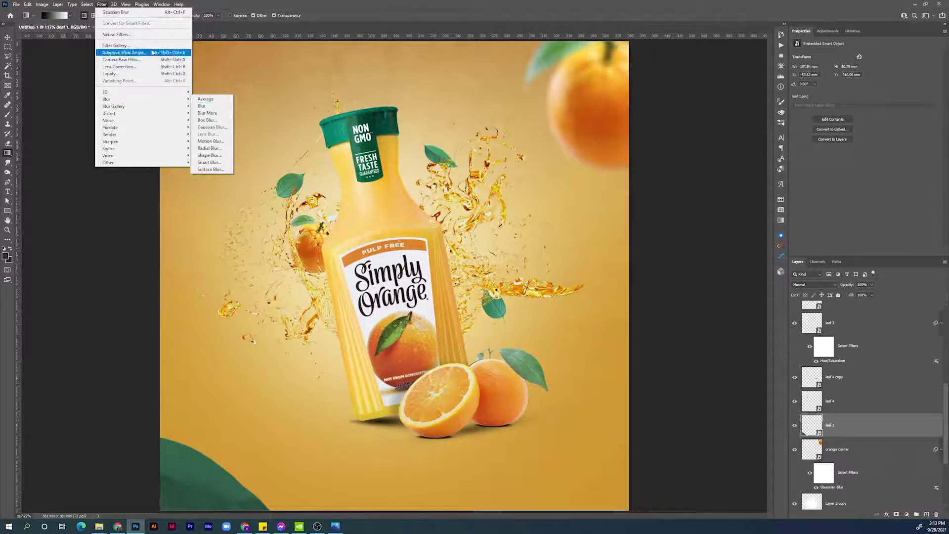
left_click(183, 14)
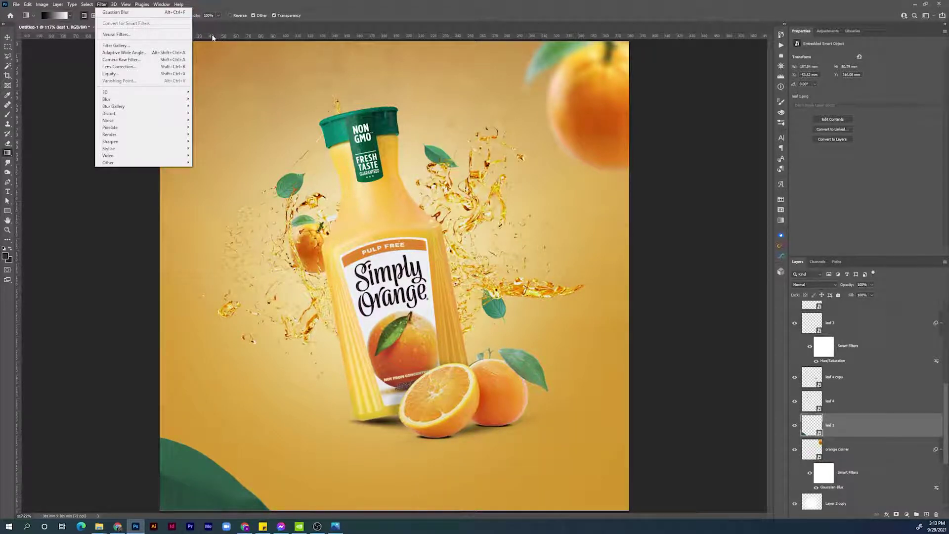
left_click(813, 426)
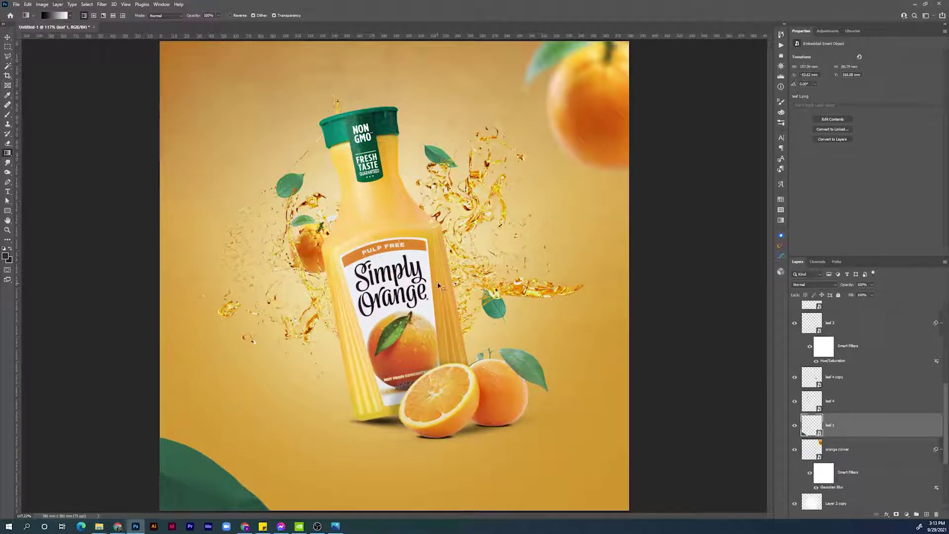
key("ctrl+alt+f")
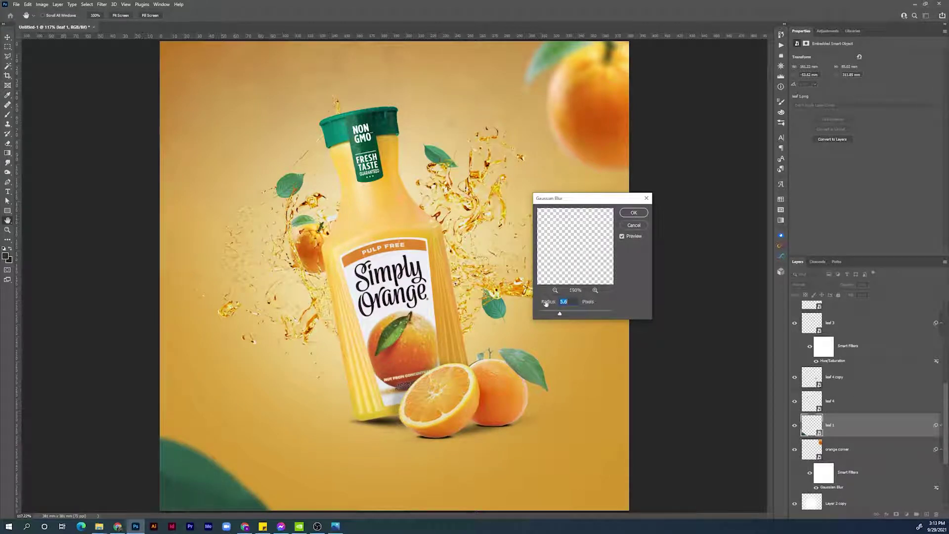
left_click(633, 214)
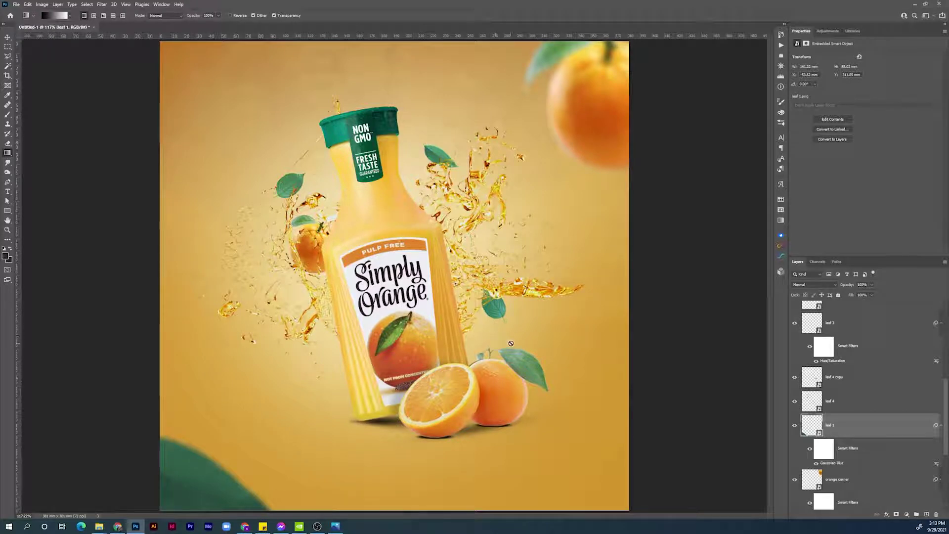
- Type the two-line tagline "Better Juice" / "Better Life" left of the bottle
key("t")
left_click(255, 398)
type("Better Juice")
key("Return")
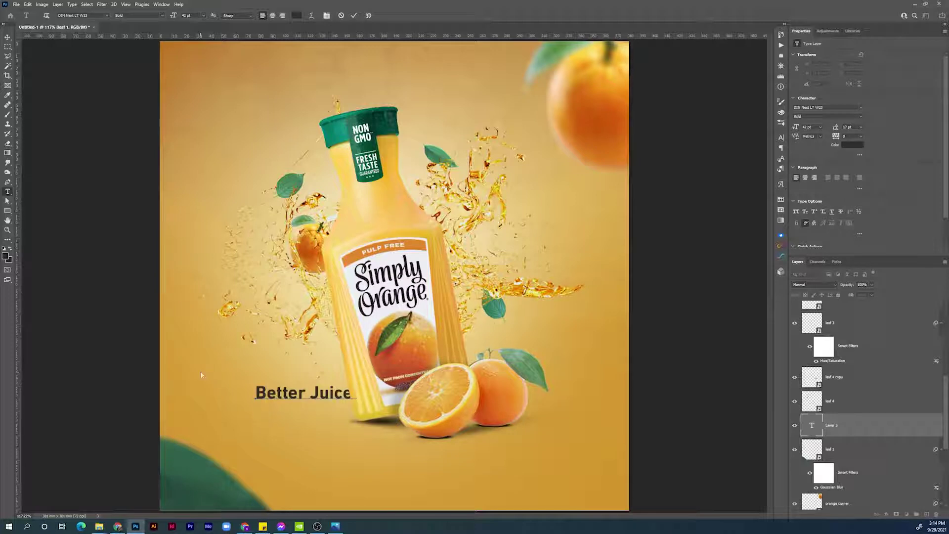
type("Better Life")
- Duplicate the tagline, retype it as "YOUR" / "LOGO", and move it to the bottom-right corner
key("ctrl+Return")
left_click_drag(279, 403, 548, 482)
double_click(811, 425)
type("Your")
key("ctrl+a")
type("YOUR")
key("Return")
type("LOGO")
key("ctrl+Return")
key("v")
left_click_drag(542, 434, 602, 435)
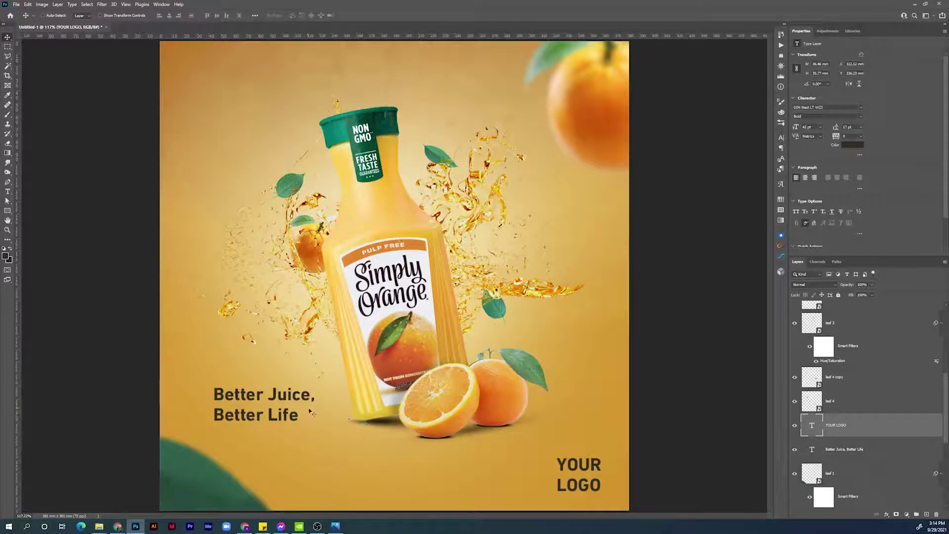
key("t")
left_click(281, 398)
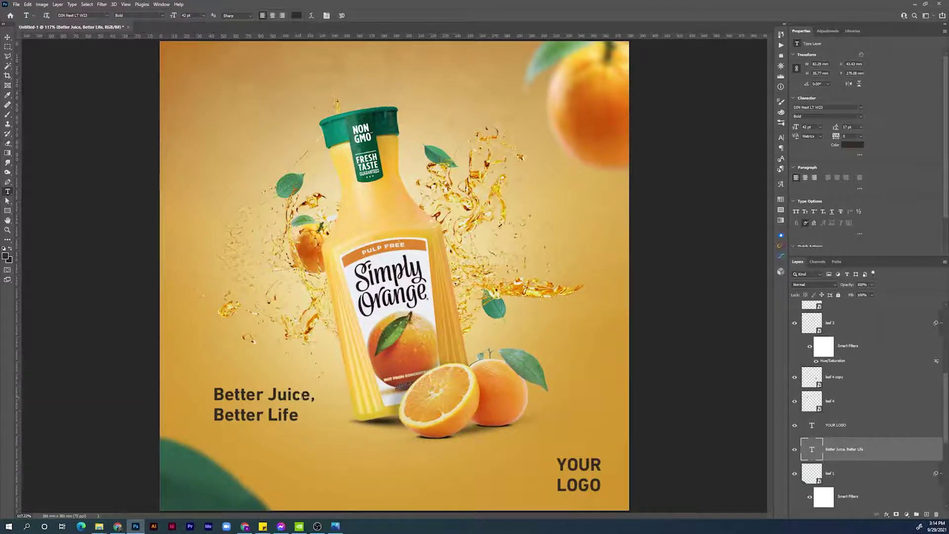
- Set the line "Better Juice," to Regular, then select both text layers and open Character settings
double_click(302, 395)
left_click(303, 395)
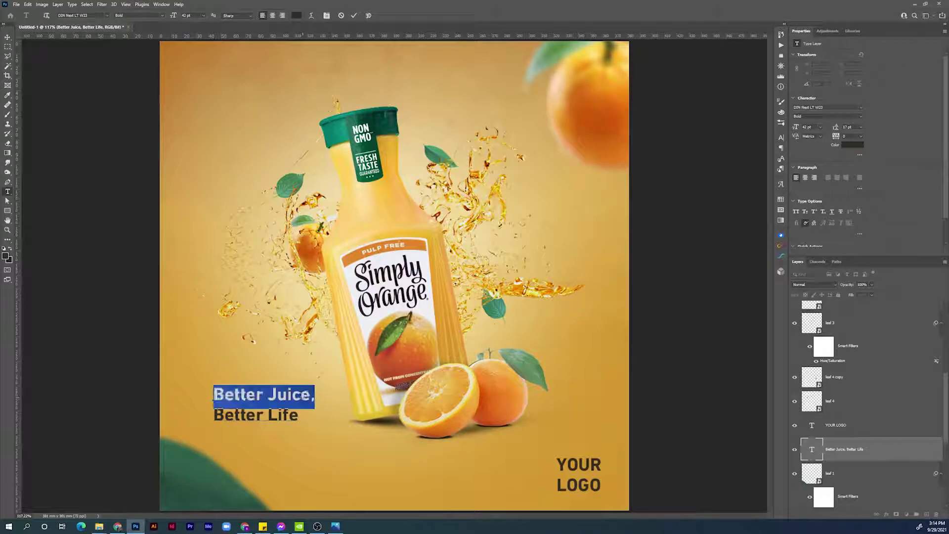
left_click(859, 117)
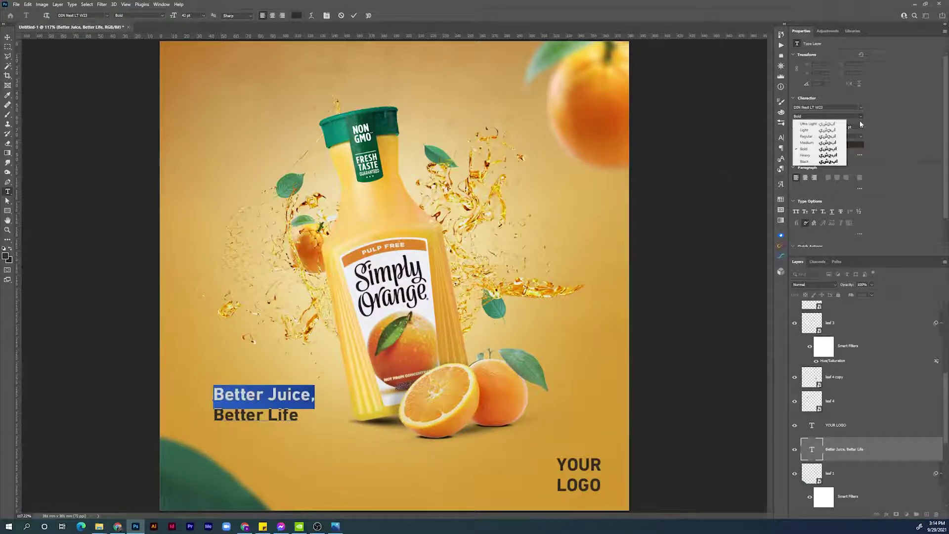
left_click(825, 138)
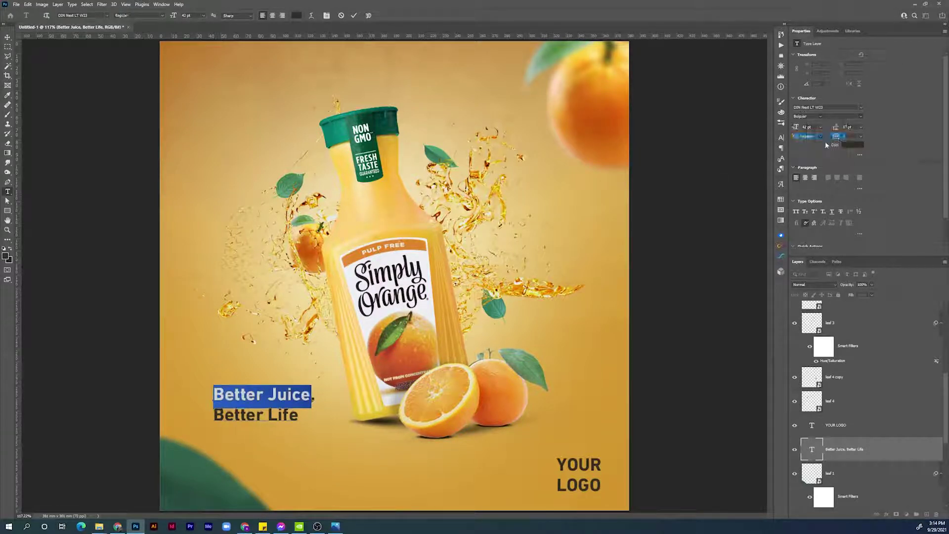
left_click(8, 38)
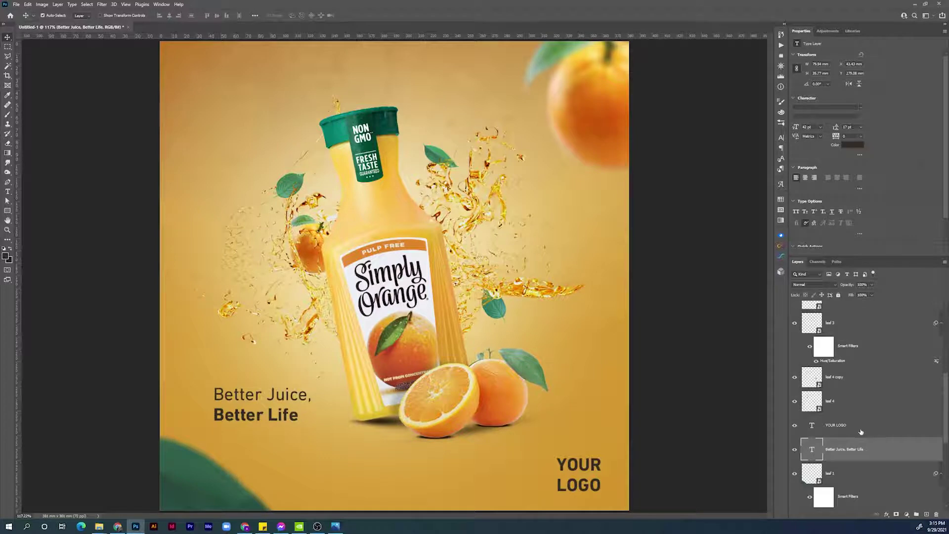
left_click(860, 432, "shift")
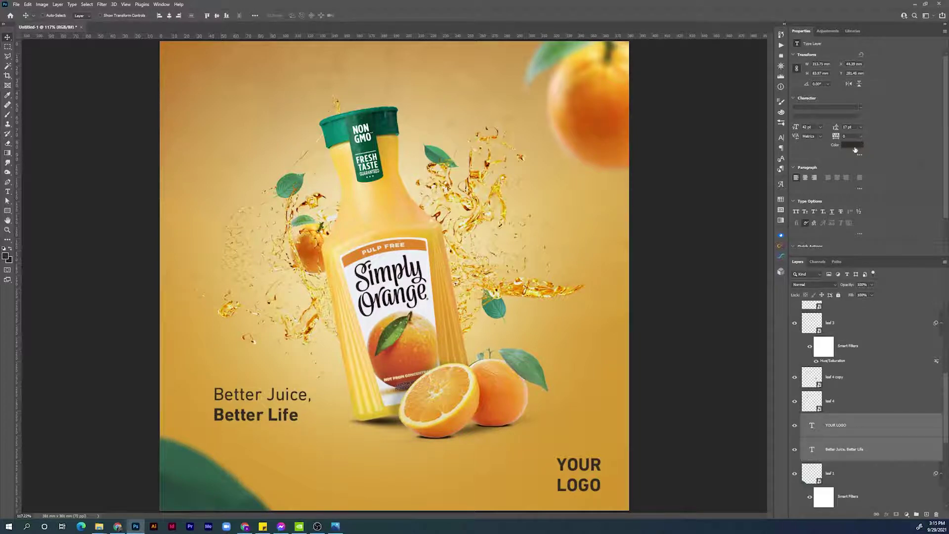
left_click(782, 141)
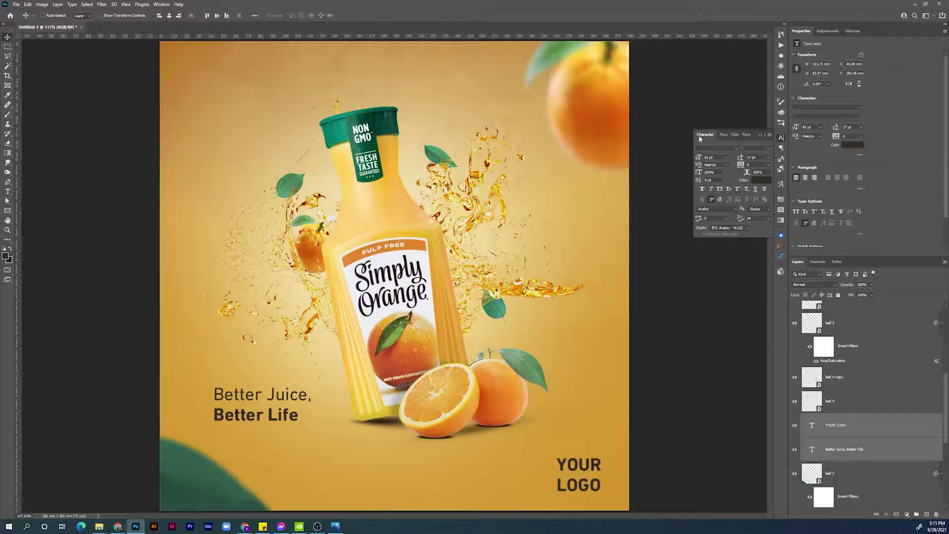
- Color the tagline and YOUR LOGO text dark green #053827, sampled from the bottle cap
left_click(162, 5)
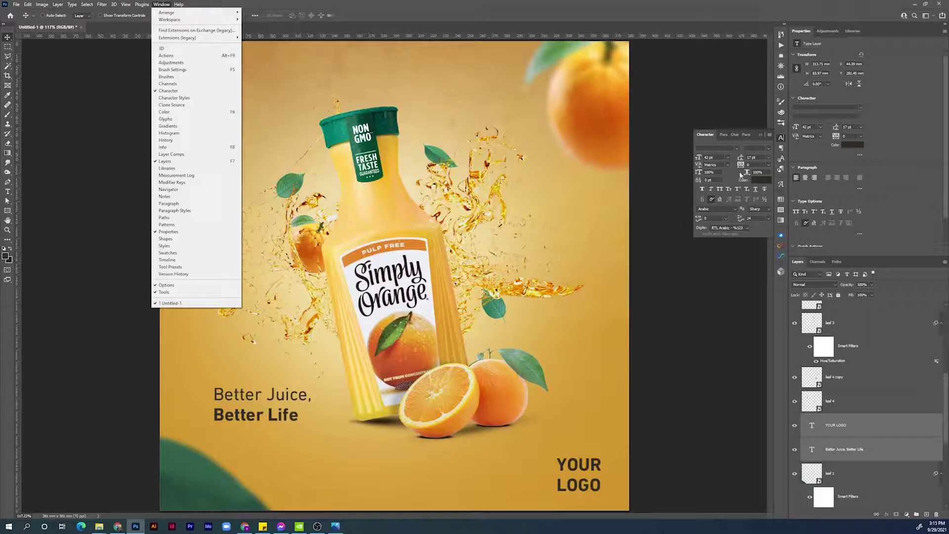
left_click(761, 180)
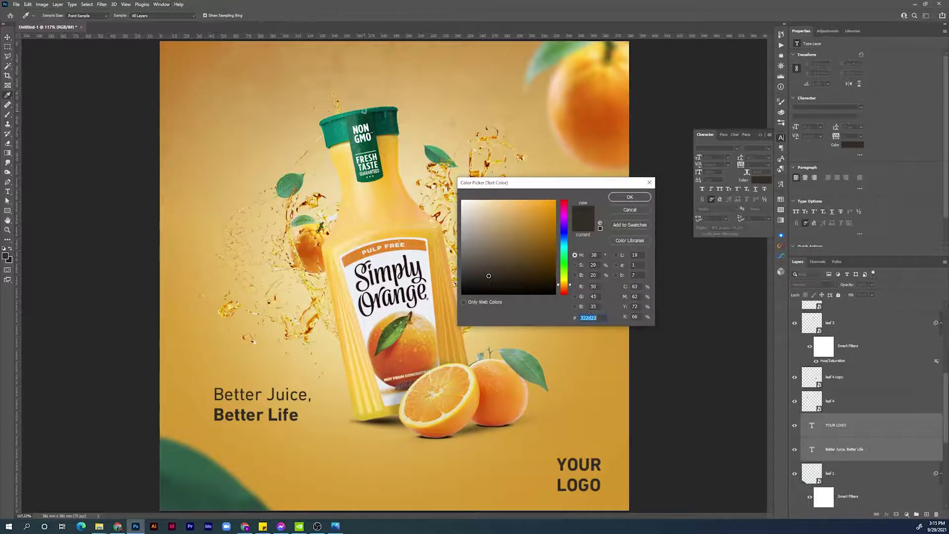
left_click(359, 119)
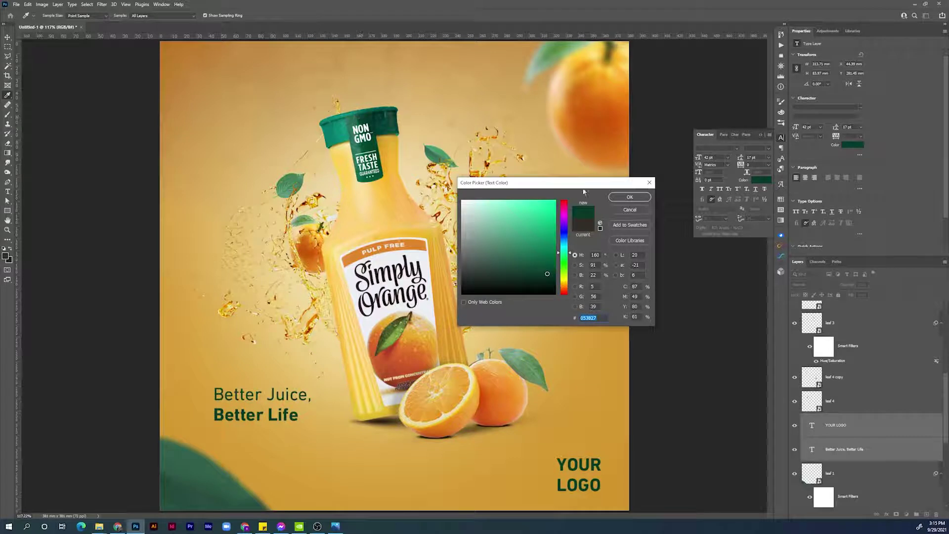
left_click(630, 198)
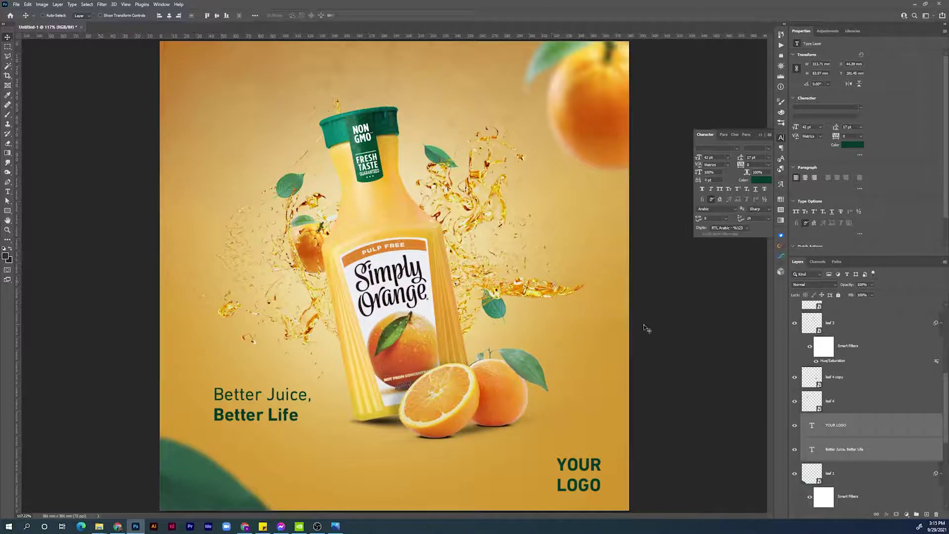
left_click(862, 388)
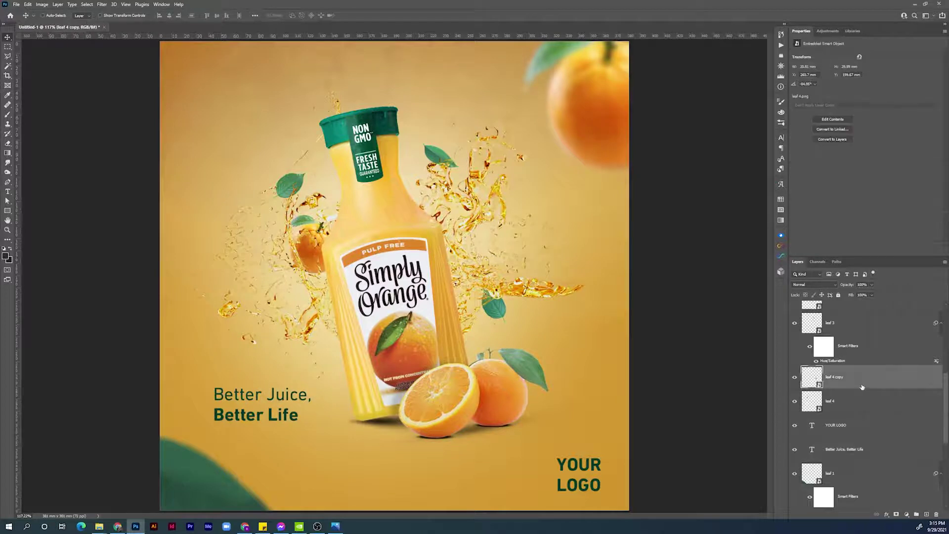
- Place the lens-flare image embedded above the juice layer and scale it to fill the canvas
left_click_drag(947, 389, 945, 359)
left_click(848, 347)
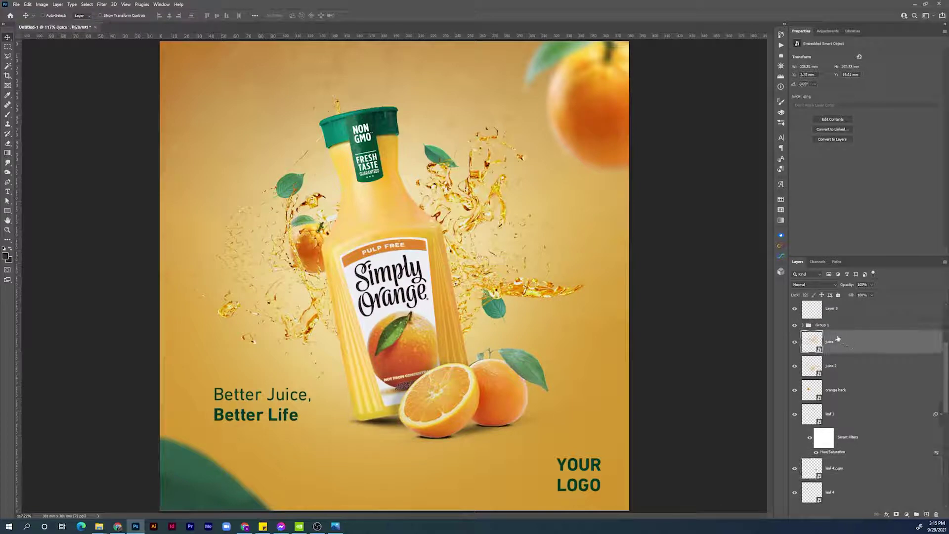
left_click(16, 4)
left_click(62, 165)
double_click(170, 71)
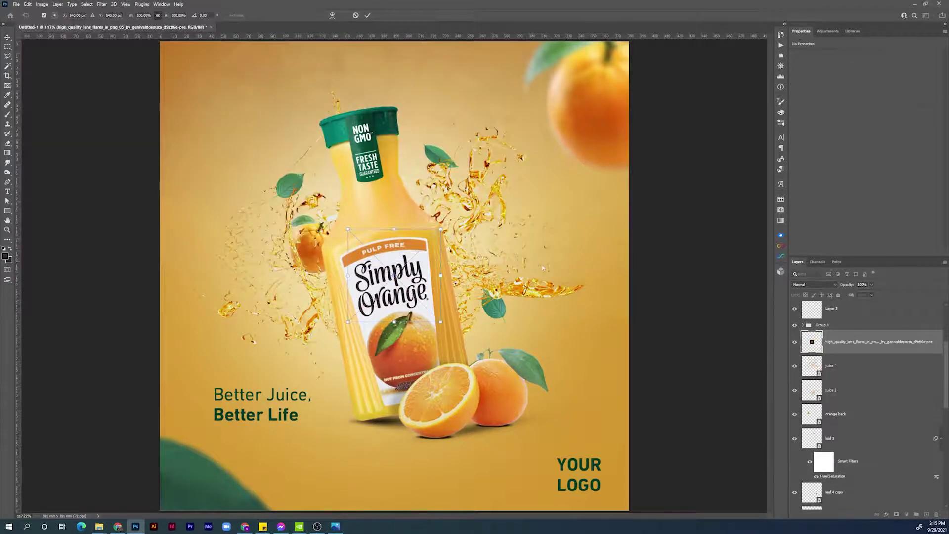
left_click_drag(442, 274, 627, 276)
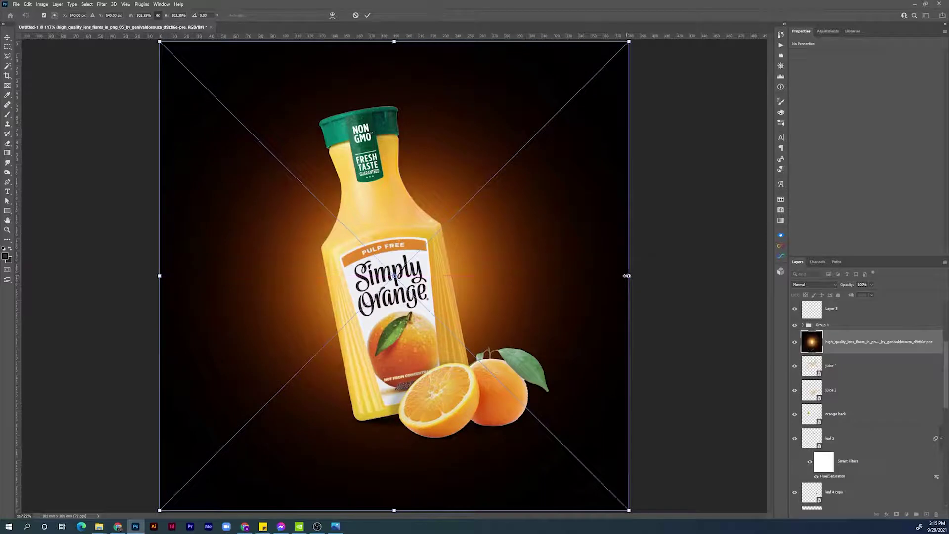
key("Return")
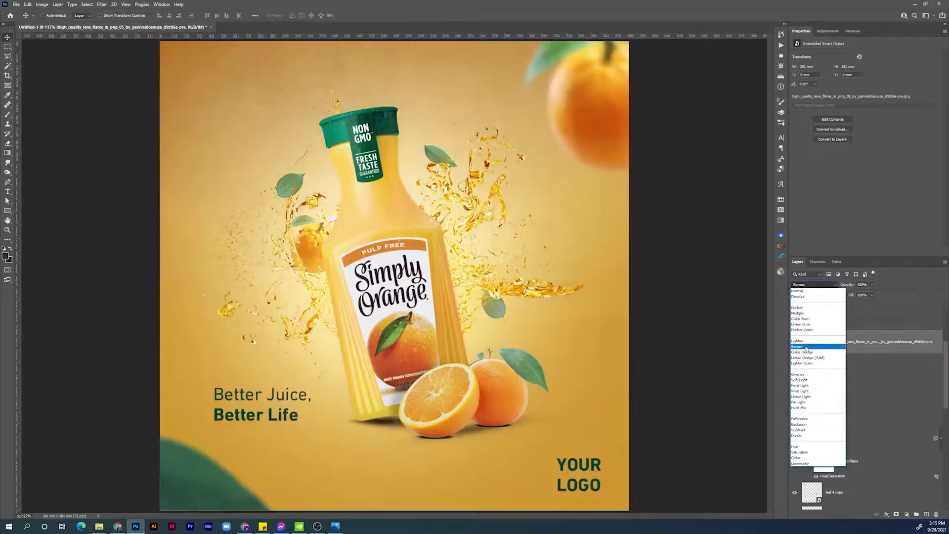
- Set the lens-flare layer to Screen blend mode and toggle its visibility to compare
left_click(807, 346)
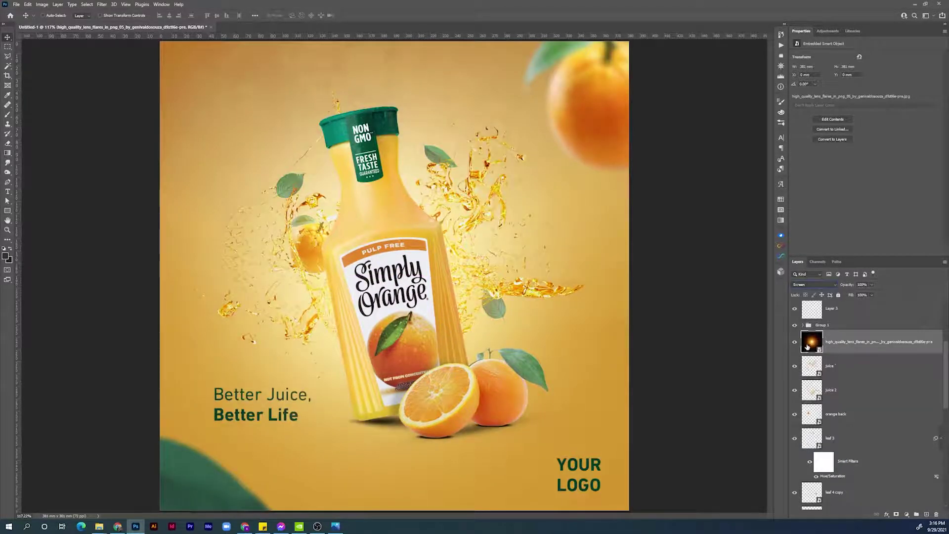
left_click(795, 343)
left_click(796, 343)
- Duplicate the flare to the top of the stack, shrink it by half and move it beside the bottle neck
key("ctrl+j")
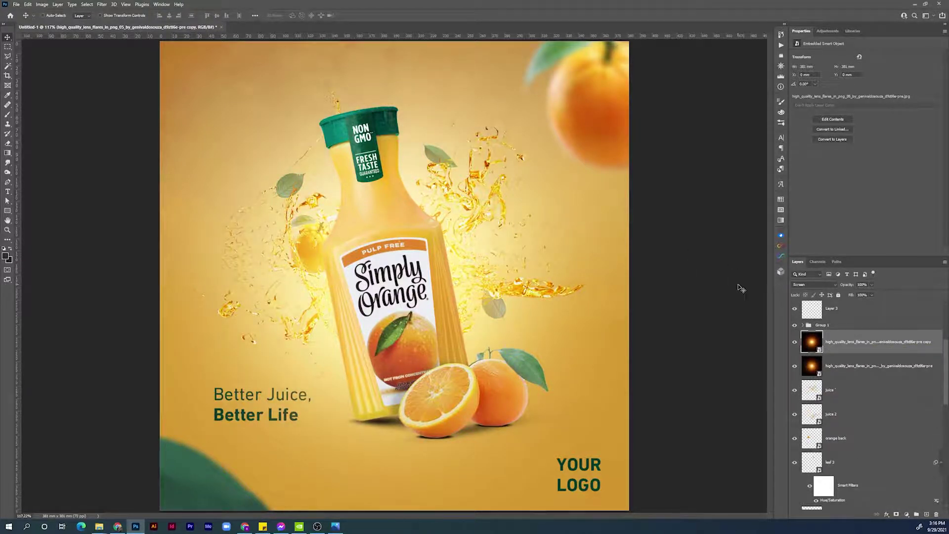
left_click_drag(857, 341, 868, 303)
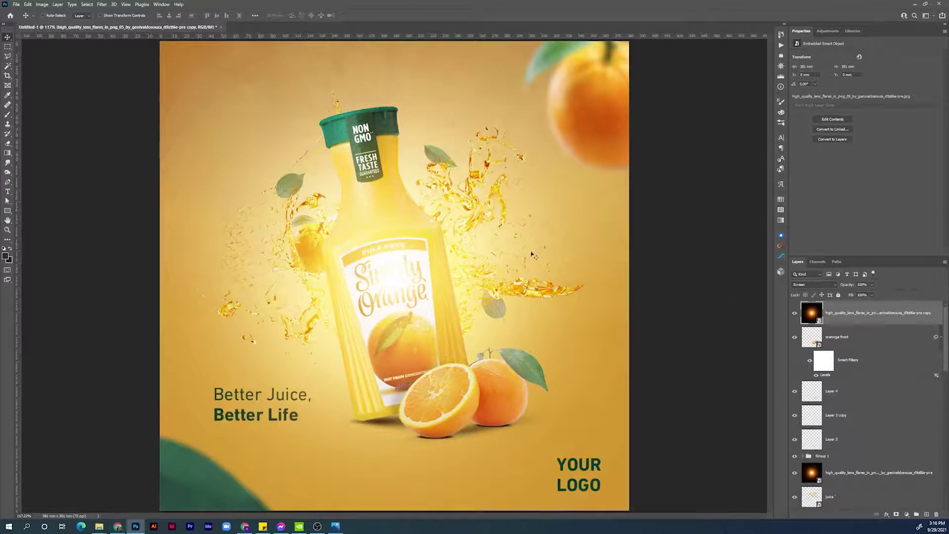
key("ctrl+t")
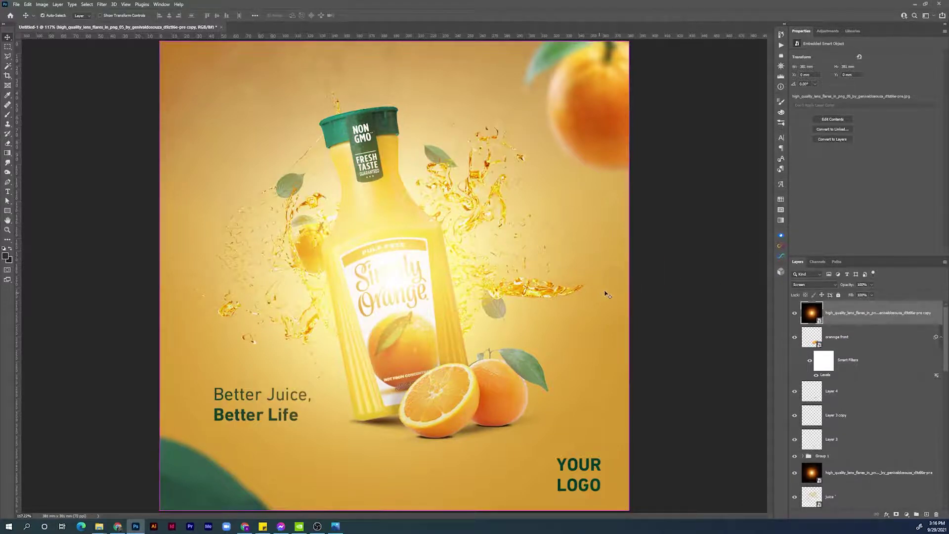
left_click_drag(630, 276, 385, 276)
left_click_drag(309, 280, 367, 223)
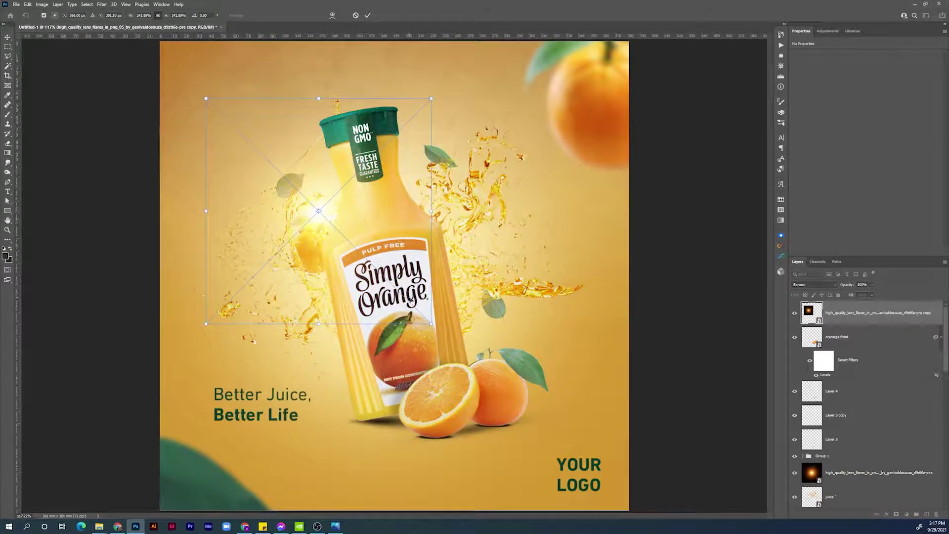
key("Return")
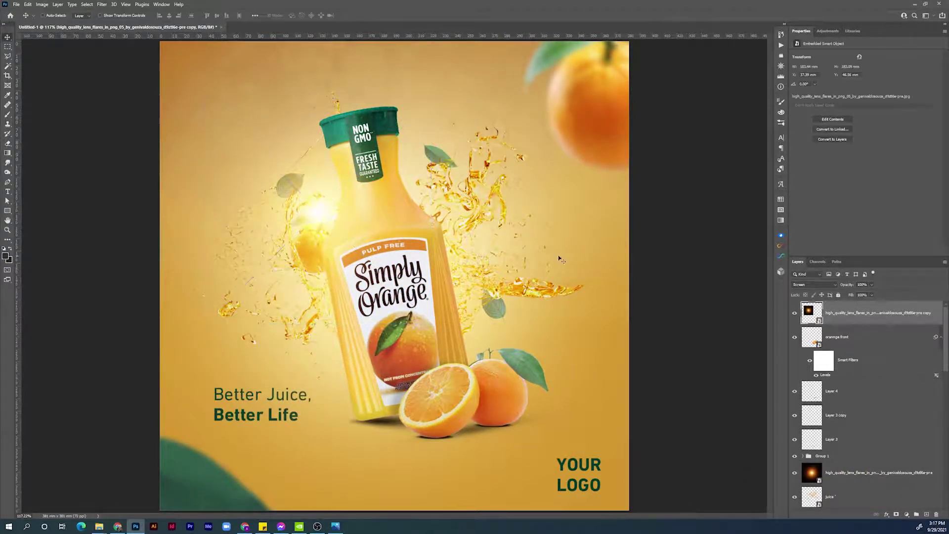
- Dim the flare copy to about 50% opacity and toggle it to compare
left_click_drag(845, 287, 838, 286)
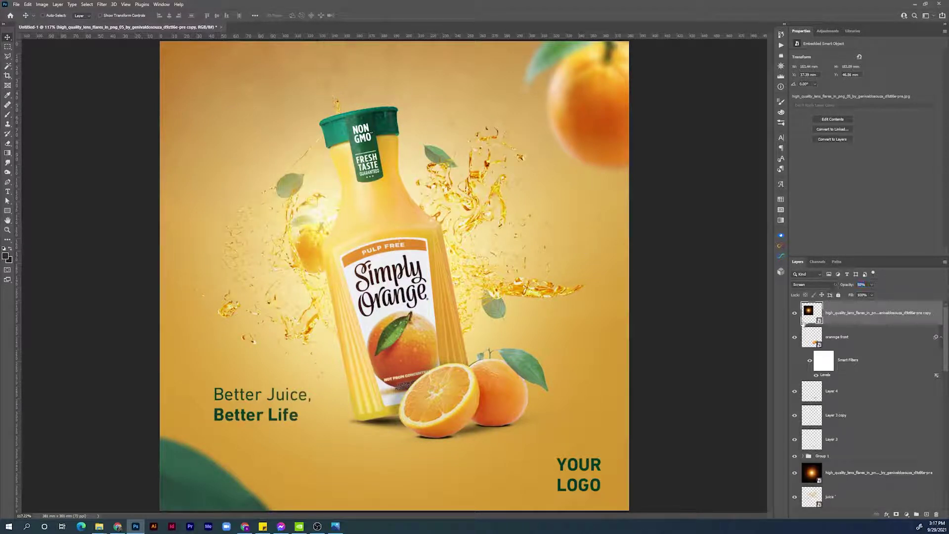
left_click(795, 314)
left_click(795, 314)
- Add a new empty layer and choose a large soft round brush
left_click(925, 514)
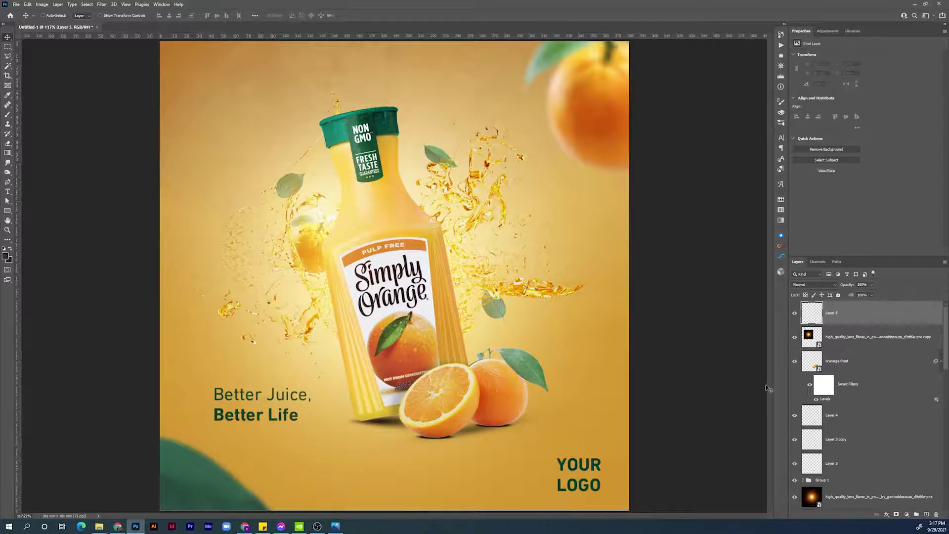
key("b")
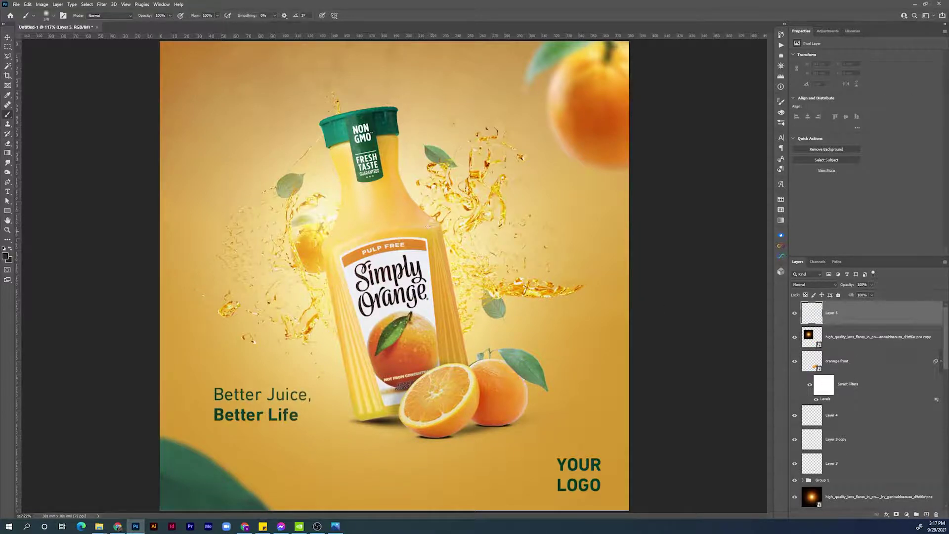
right_click(429, 228)
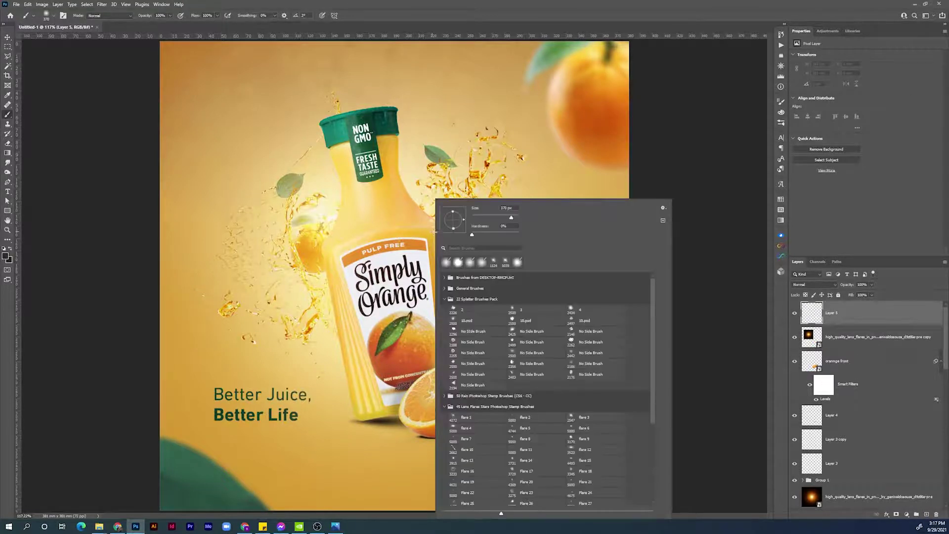
left_click(493, 265)
key("Return")
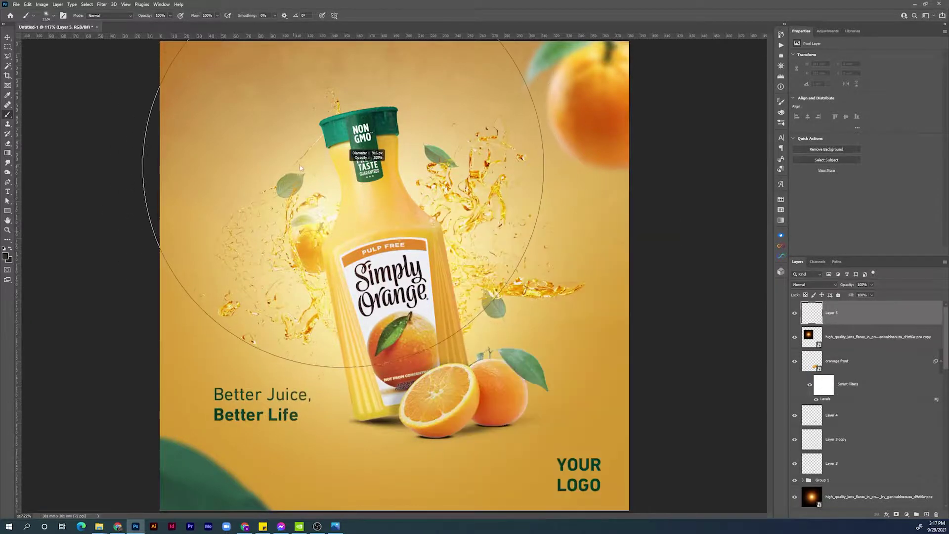
left_click_drag(309, 170, 503, 44)
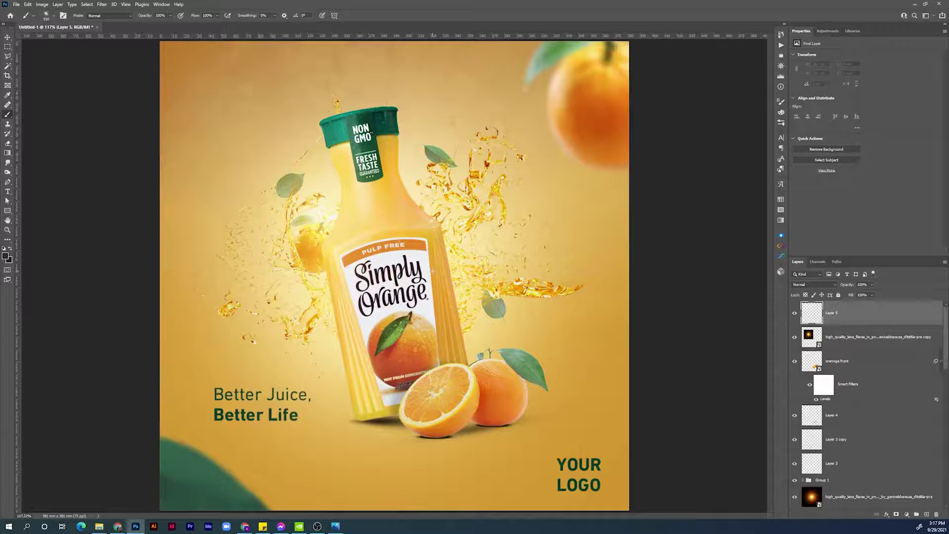
- Paint a sampled light-yellow glow top-left with a 1110 px brush, then stamp visible layers
left_click(334, 194, "alt")
left_click(197, 79)
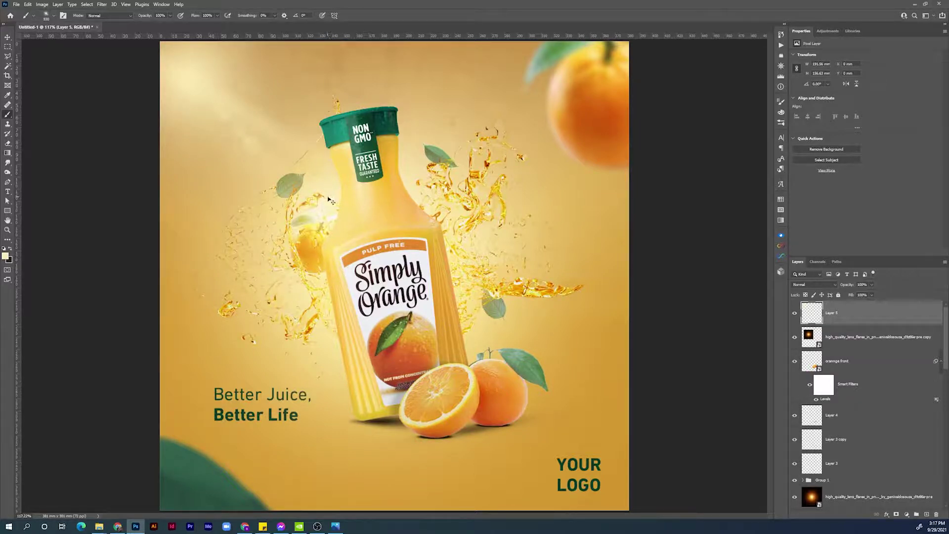
key("ctrl+z")
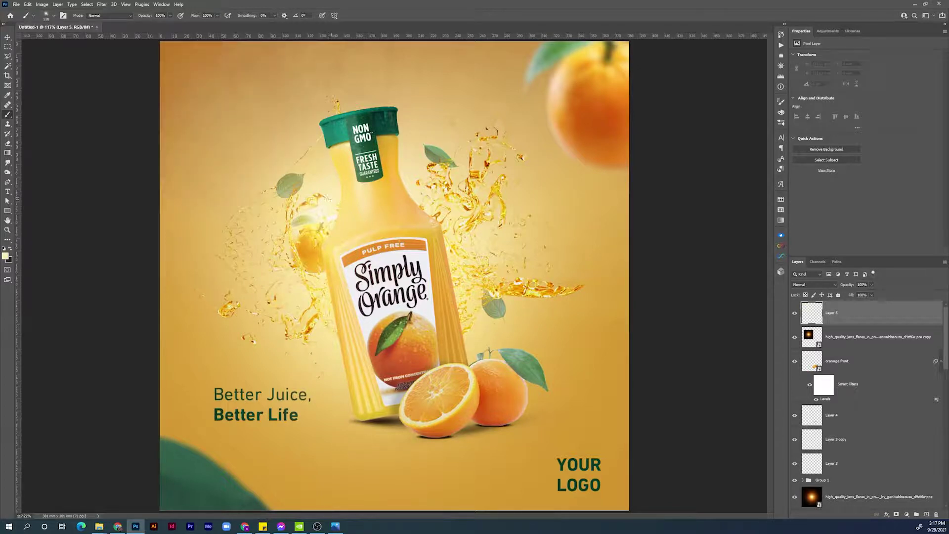
left_click_drag(346, 209, 375, 210)
left_click(195, 94)
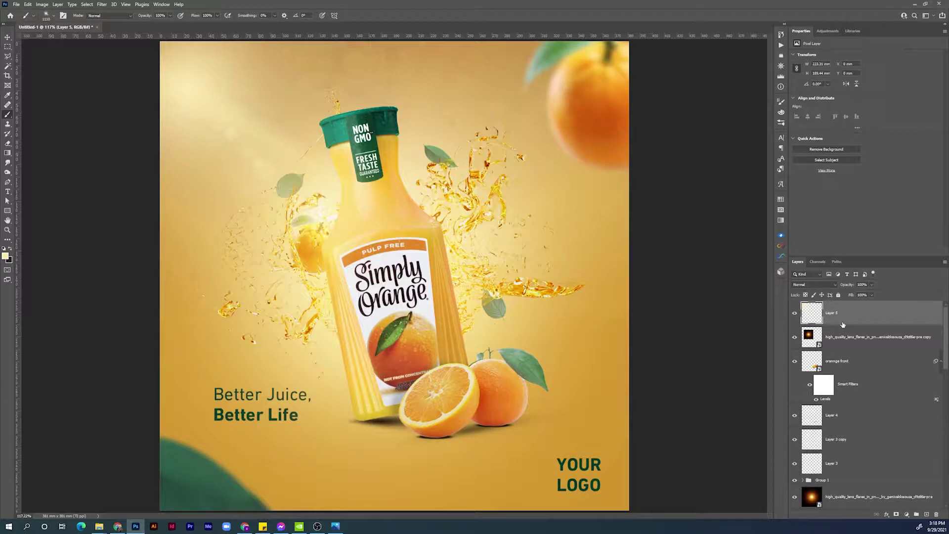
key("ctrl+alt+shift+e")
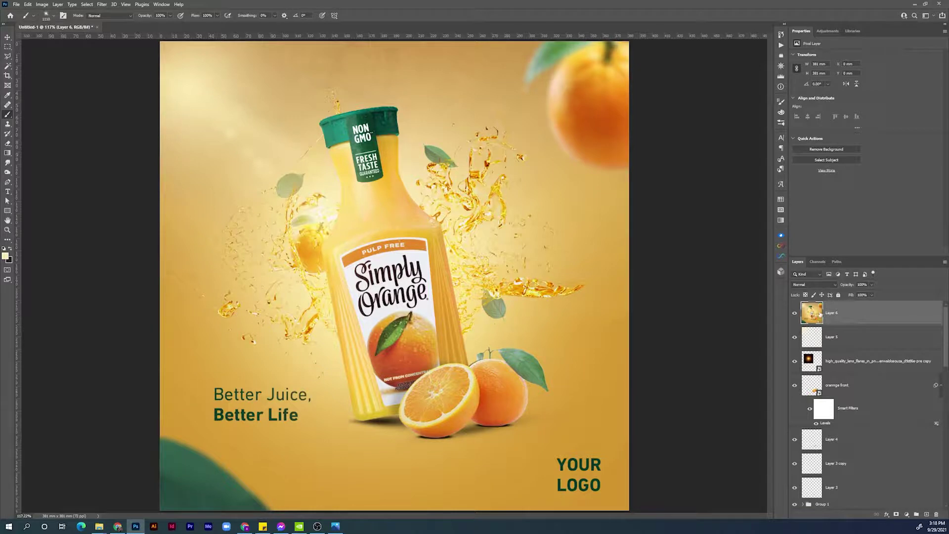
- Convert Layer 6 to a smart object and in Camera Raw set exposure +0.10, shadows -18
right_click(860, 313)
left_click(896, 100)
key("ctrl+shift+a")
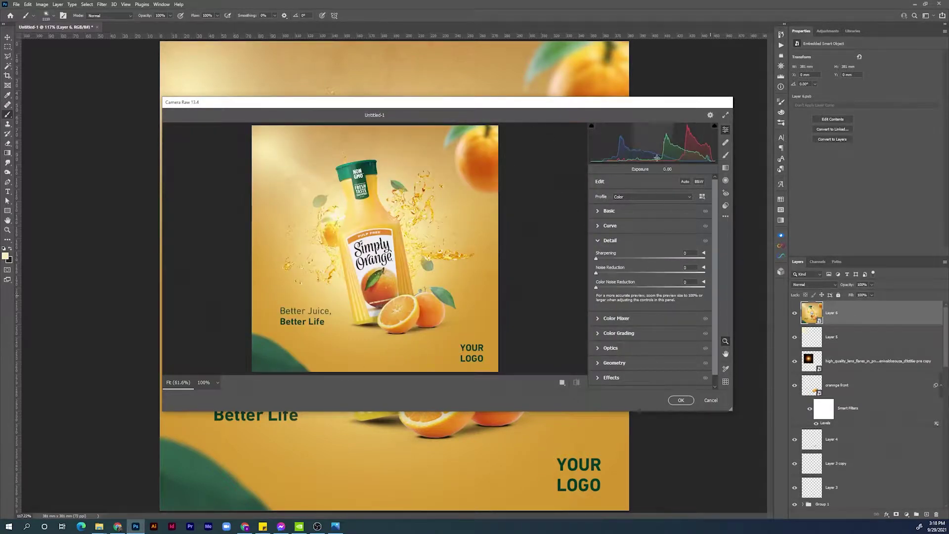
left_click_drag(507, 412, 523, 494)
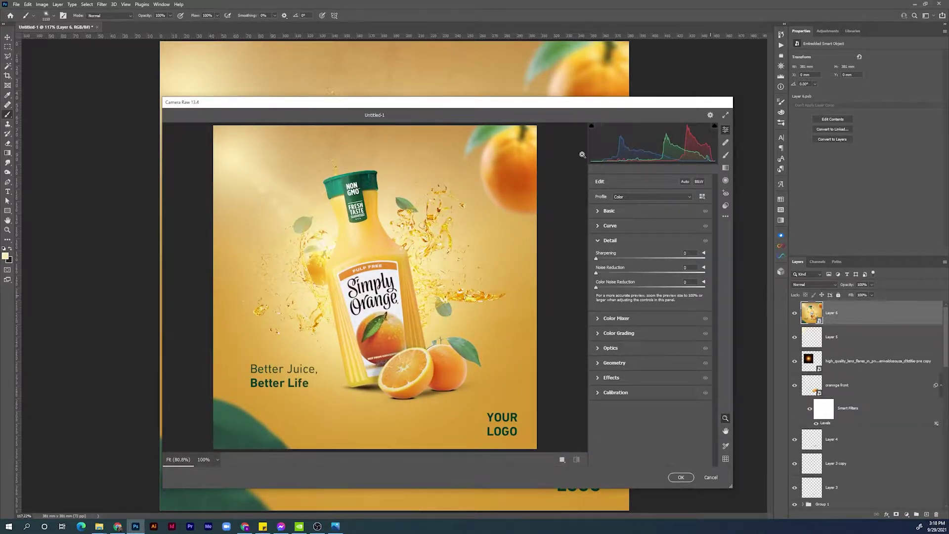
left_click(598, 211)
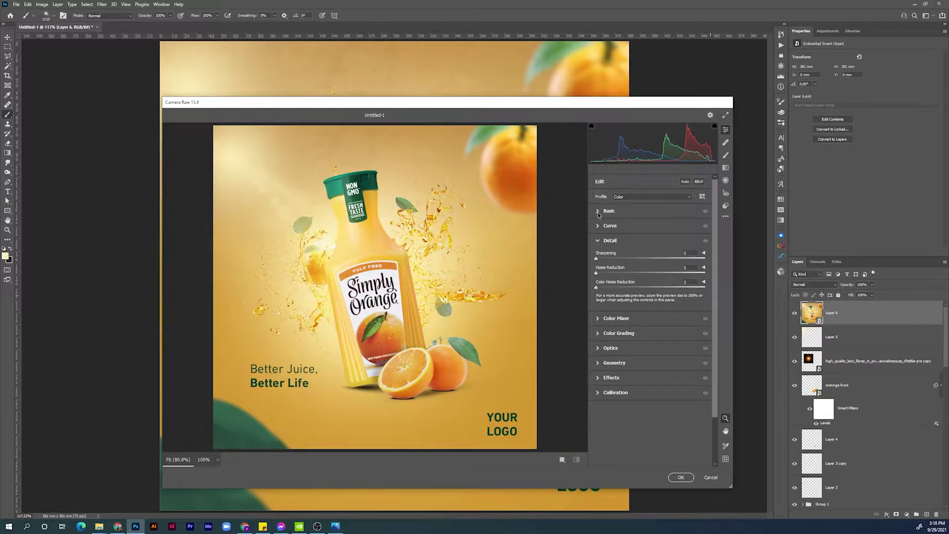
left_click_drag(650, 270, 652, 270)
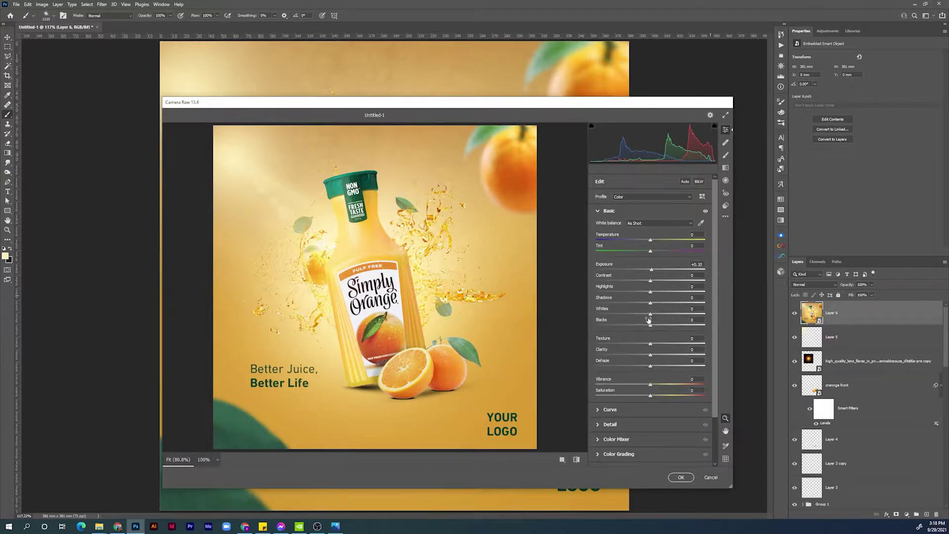
left_click_drag(650, 302, 636, 327)
- Set texture 55, dehaze -3, sharpening 30, slight noise reduction and grain, then apply Camera Raw
key("Tab")
type("55")
key("Tab")
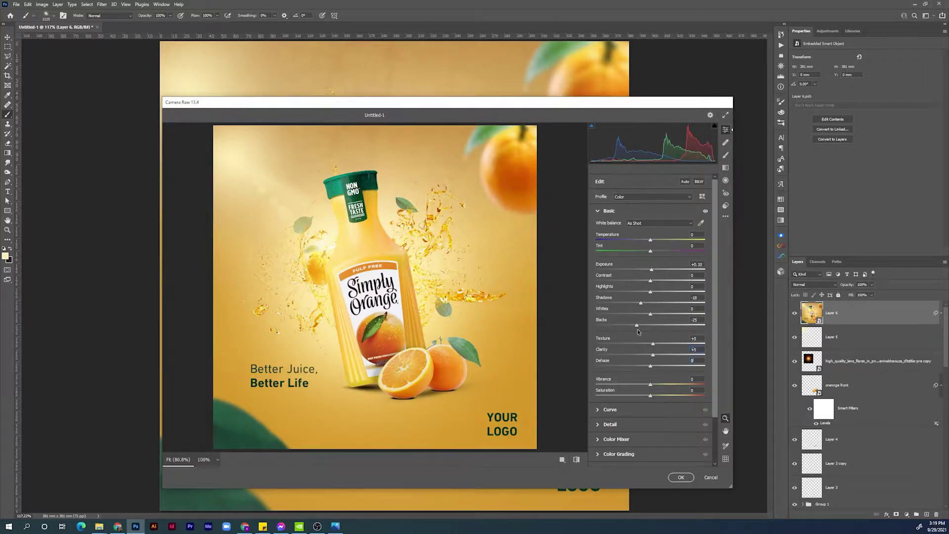
type("-3")
left_click(599, 425)
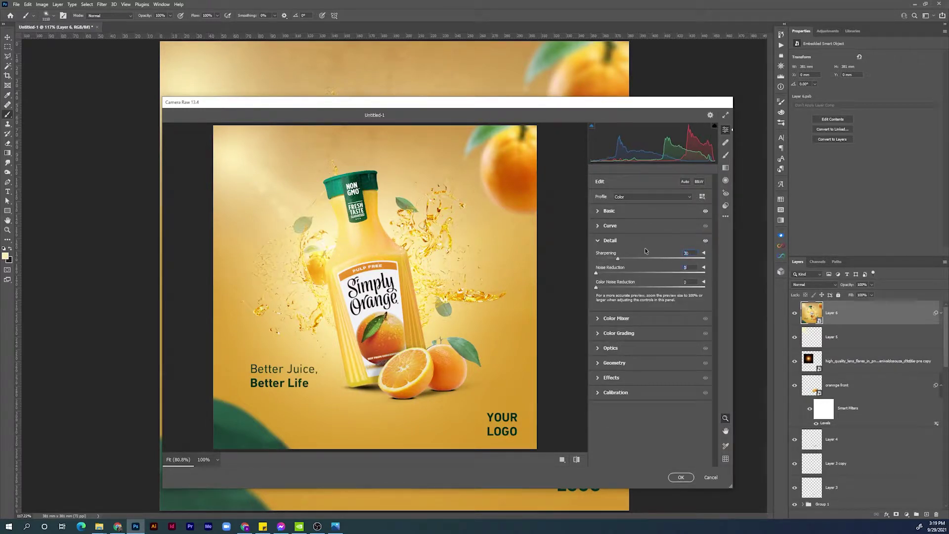
key("Tab")
left_click(599, 378)
key("Tab")
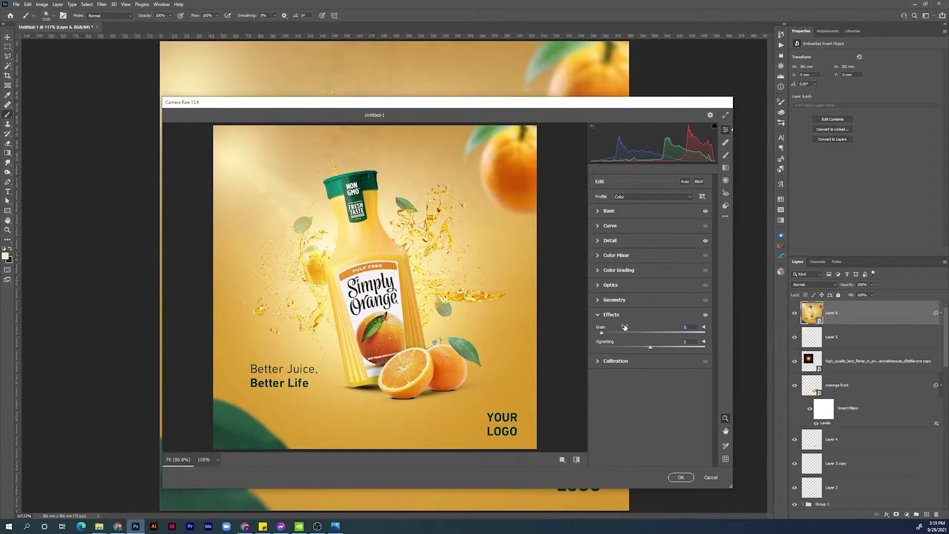
left_click(680, 477)
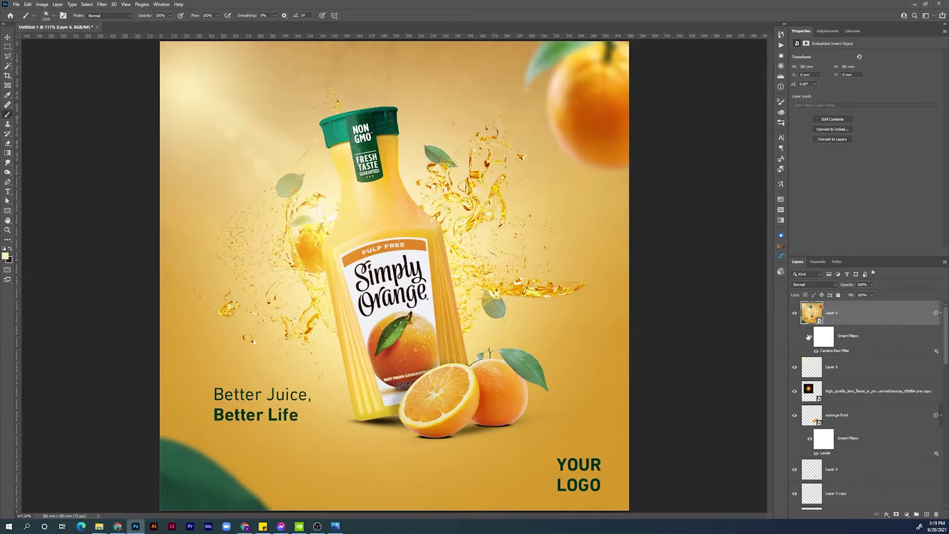
- Lower Layer 6's opacity to about 30%, toggling the Camera Raw filter and layer to compare
left_click(809, 337)
left_click(809, 338)
left_click_drag(851, 285, 842, 286)
left_click(796, 313)
left_click(795, 313)
left_click(795, 313)
left_click(795, 313)
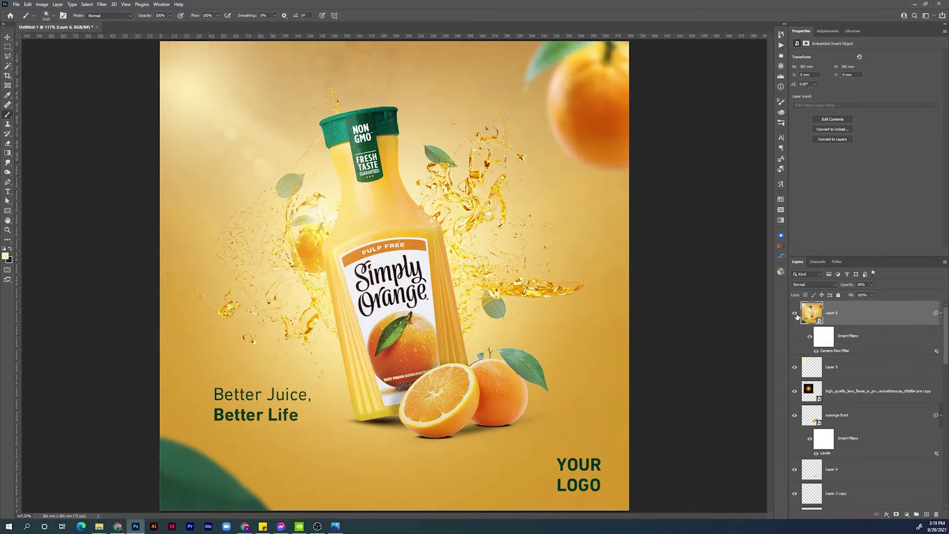